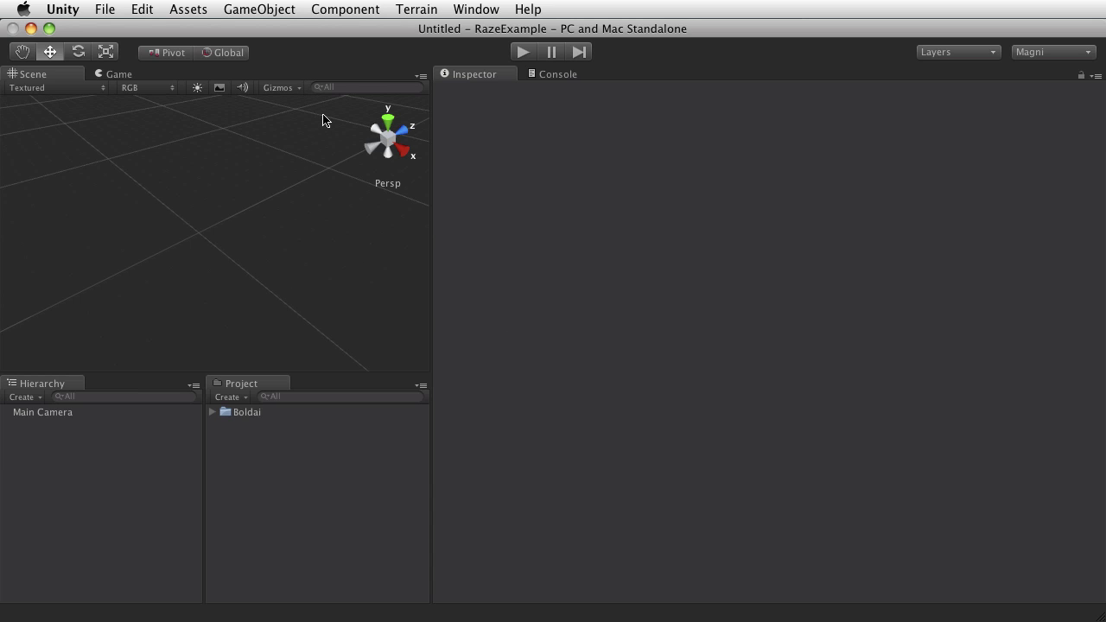
Step: Create a new Plane via GameObject > Create Other
left_click(268, 10)
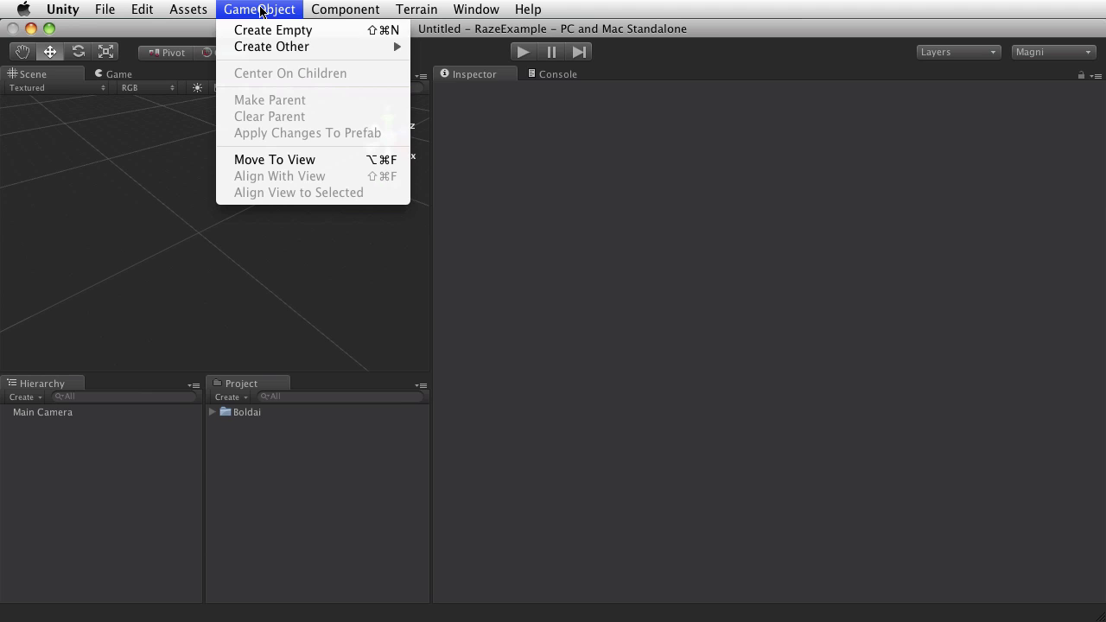
mouse_move(274, 49)
left_click(469, 267)
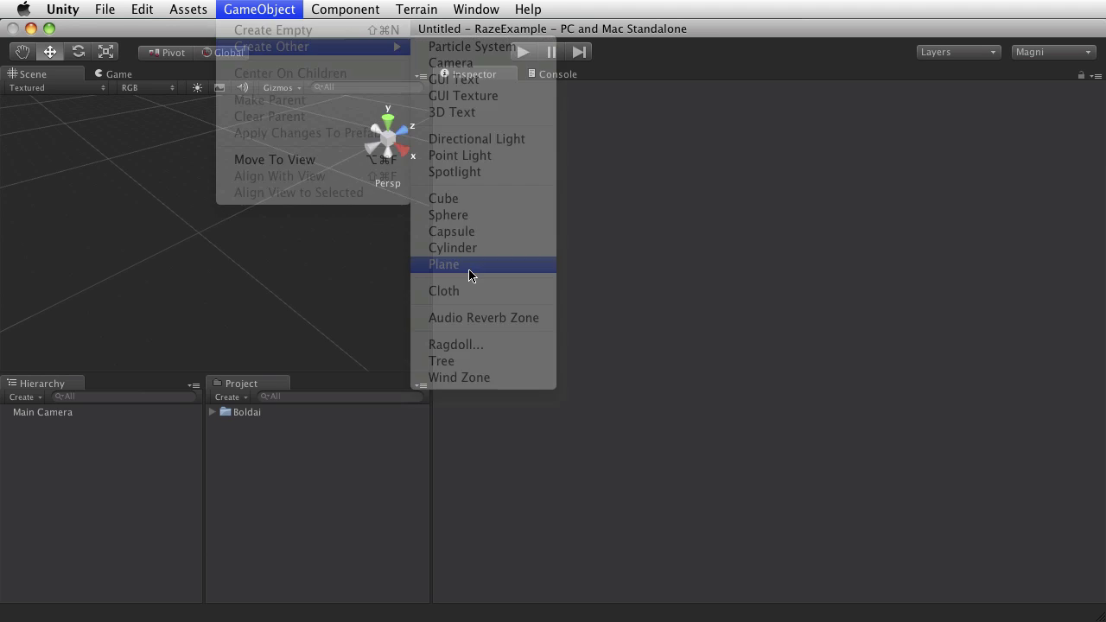
Step: Set the plane's position to 0, 0, 0 and its X and Z scale to 10
left_click(495, 166)
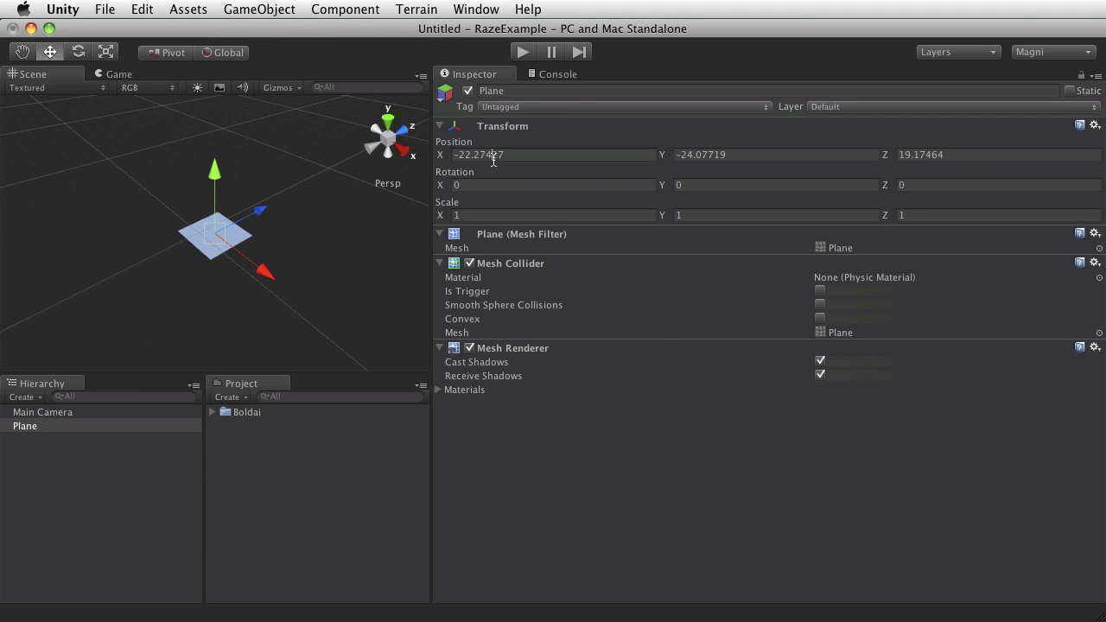
left_click(494, 156)
type("0")
key("Tab")
type("0")
key("Tab")
type("0")
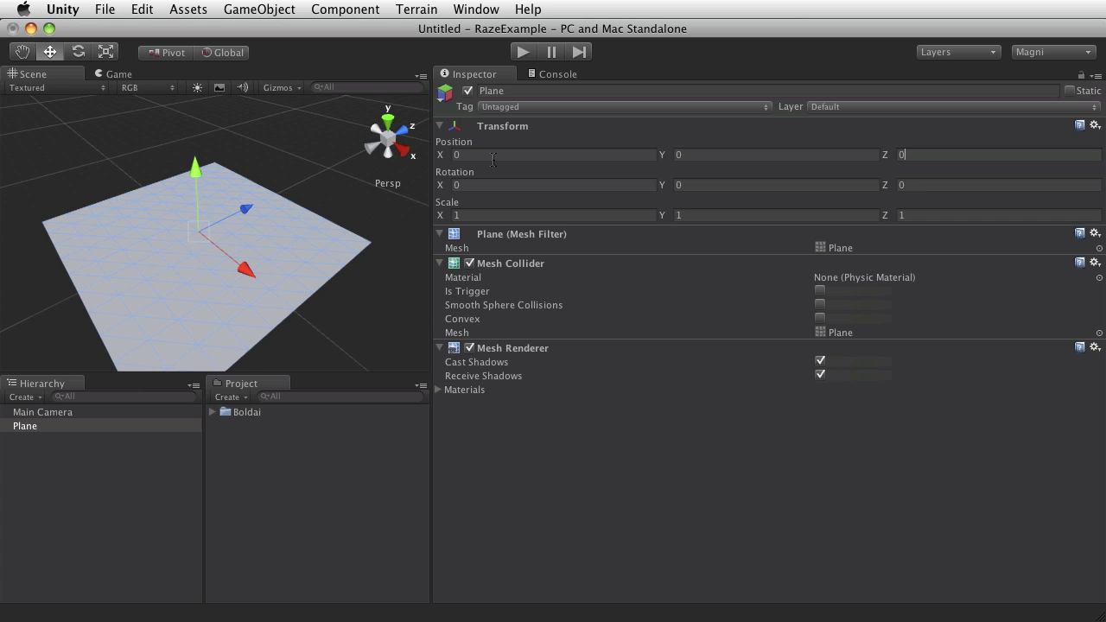
key("Tab")
key("Tab")
key("Tab")
key("Tab")
type("0")
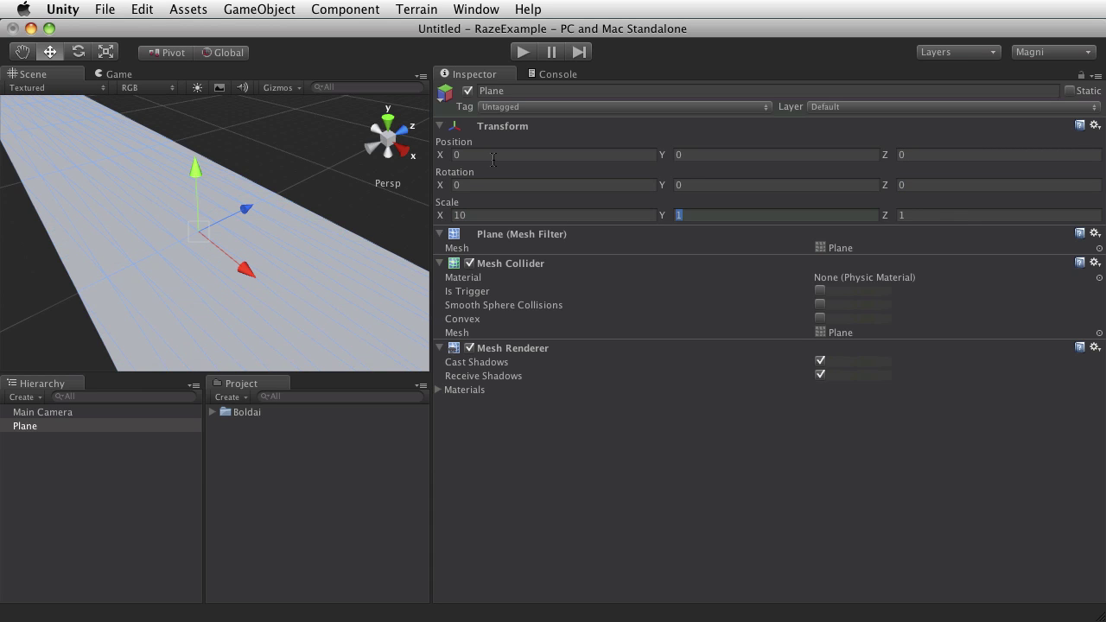
key("Tab")
key("Tab")
type("10")
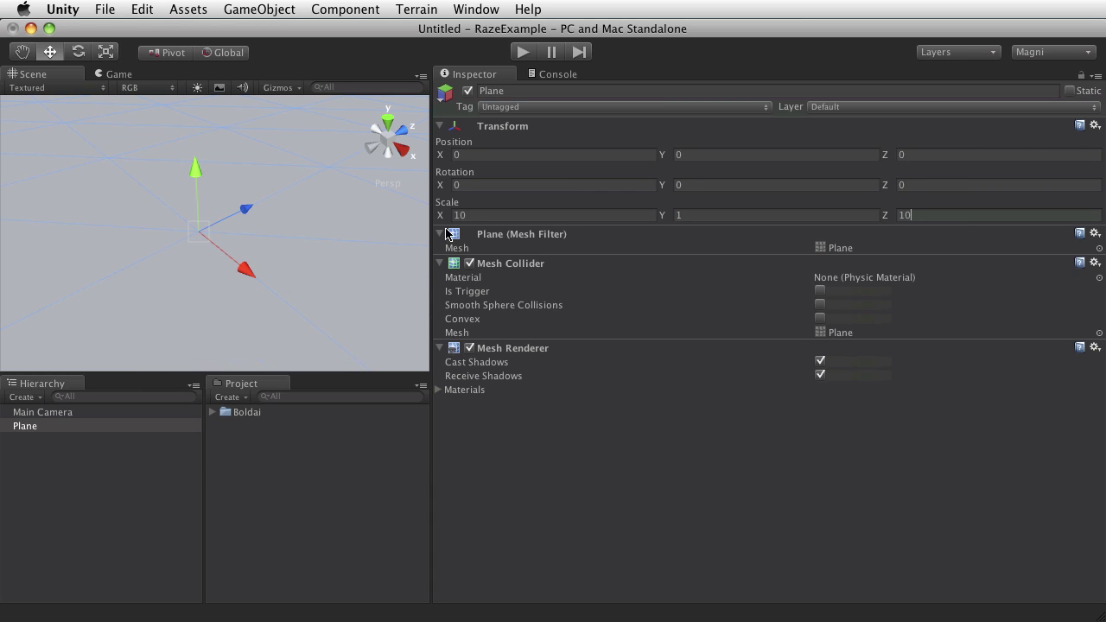
Step: Create a Directional Light via GameObject > Create Other
left_click(222, 7)
mouse_move(292, 56)
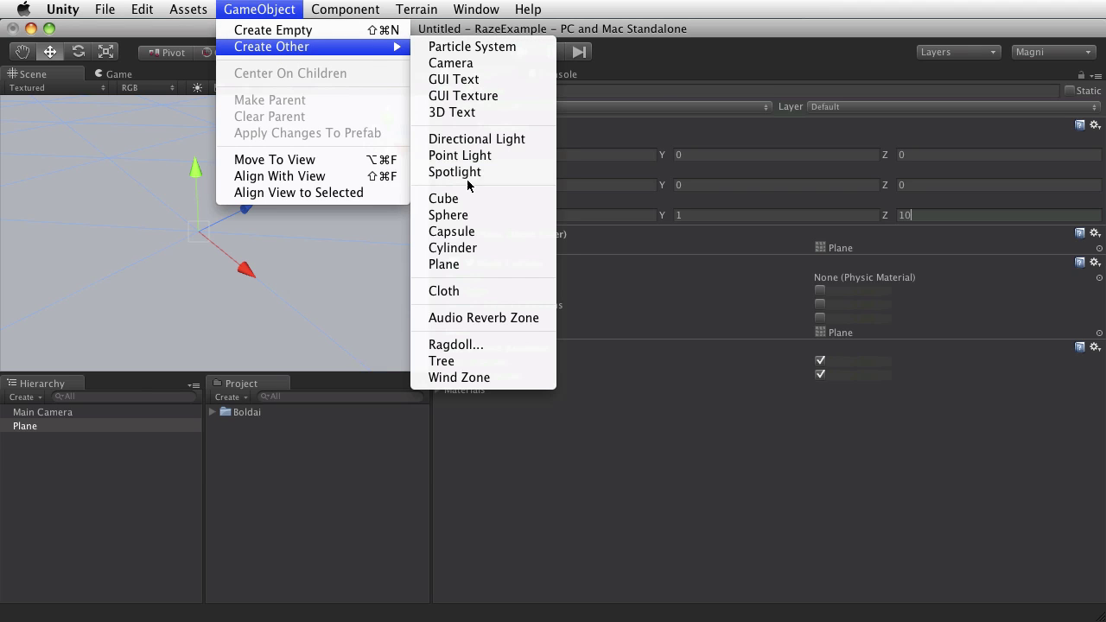
left_click(467, 139)
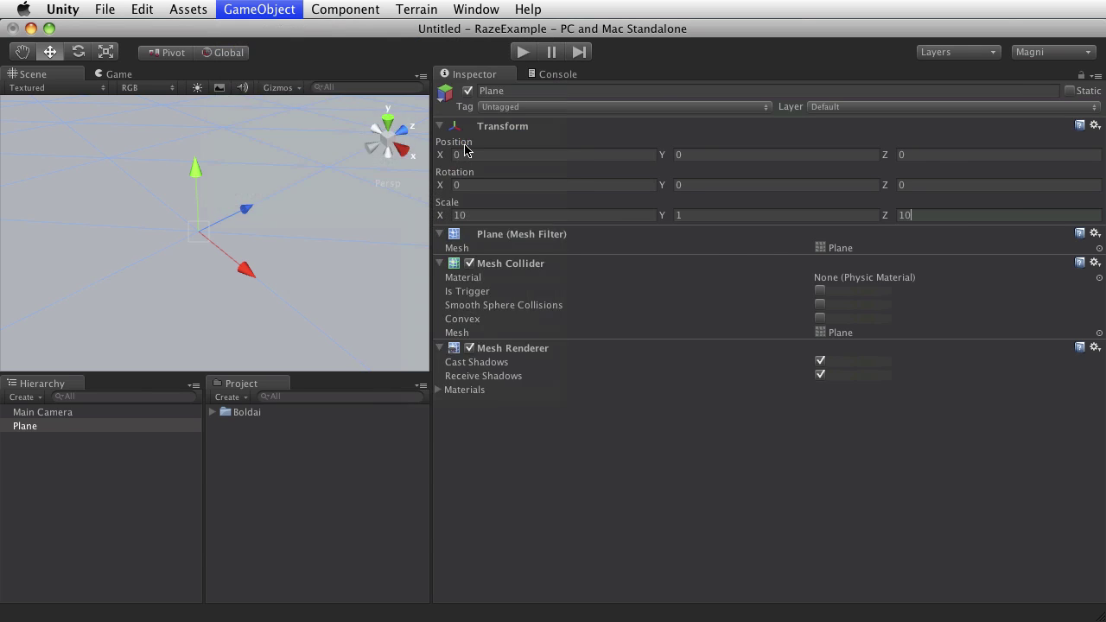
Step: Rotate the light to about 1.13, -68.39, -2.89 degrees with the Rotate tool
key("e")
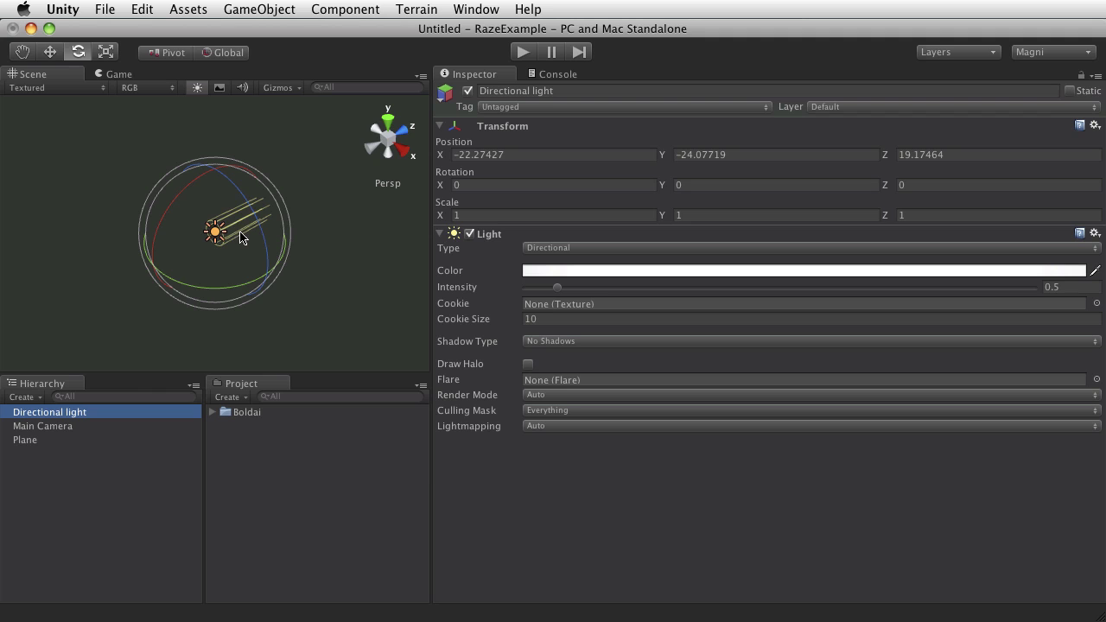
left_click_drag(189, 183, 200, 170)
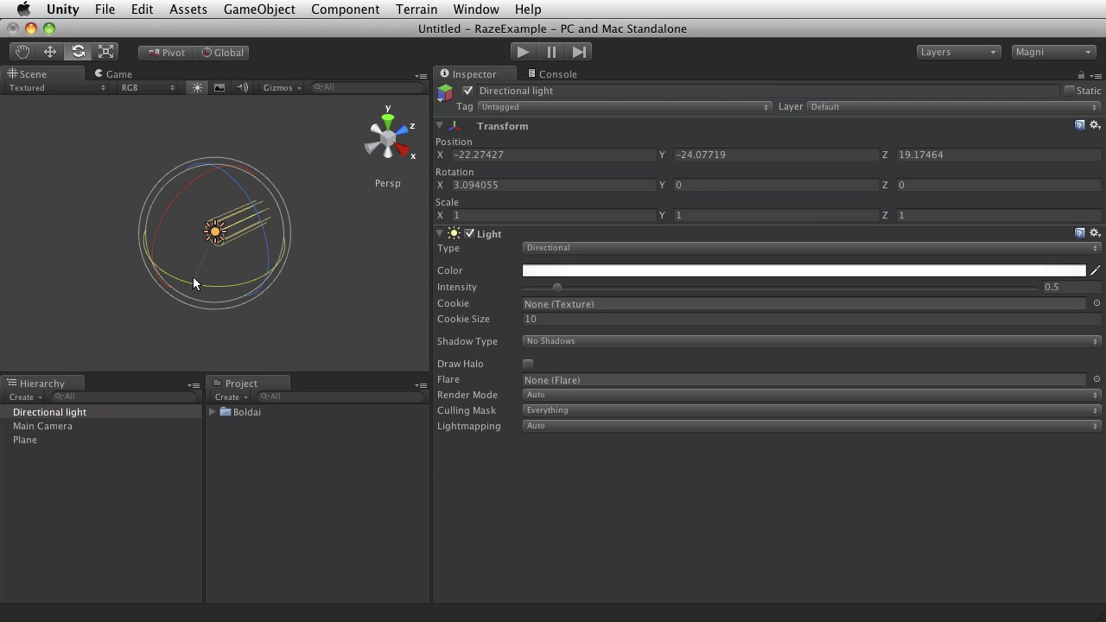
left_click_drag(193, 277, 388, 297)
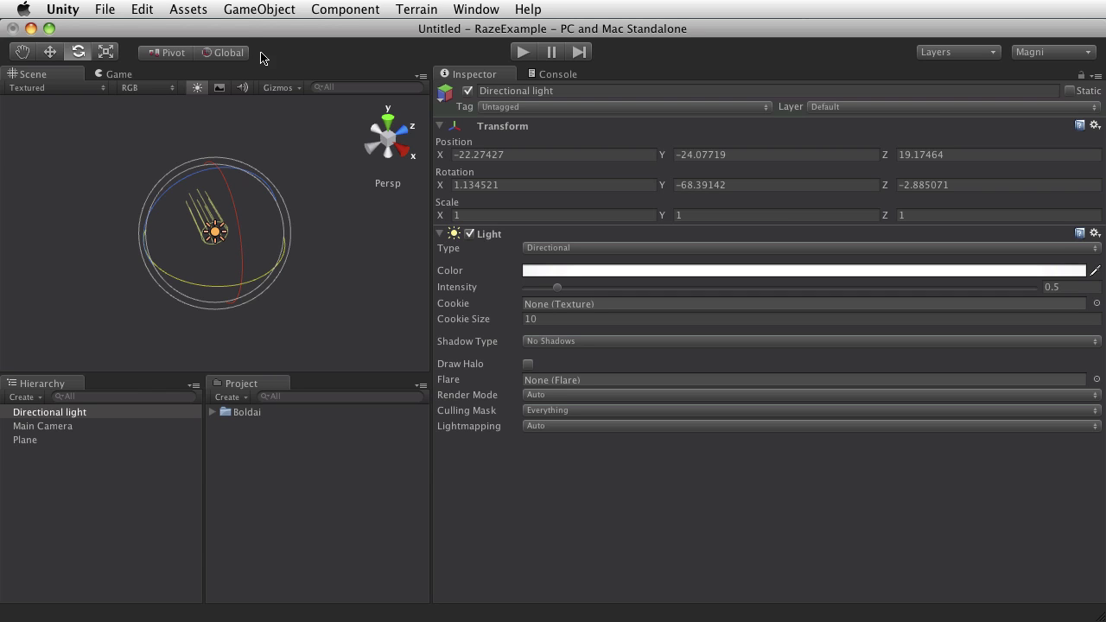
Step: Create a new Cube via GameObject > Create Other
left_click(252, 9)
mouse_move(274, 46)
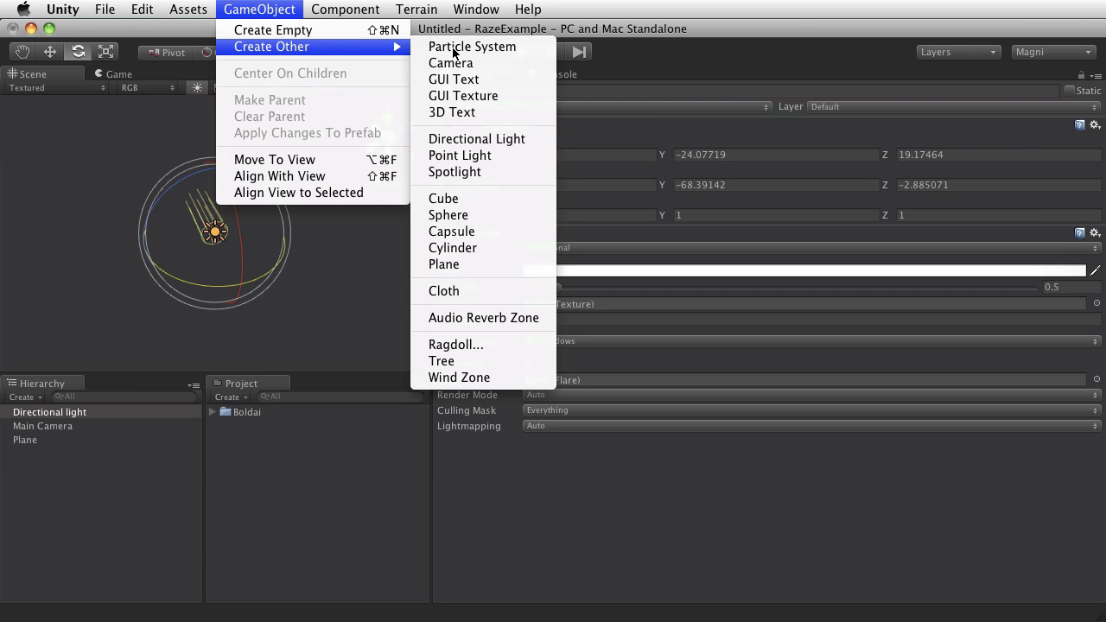
left_click(472, 204)
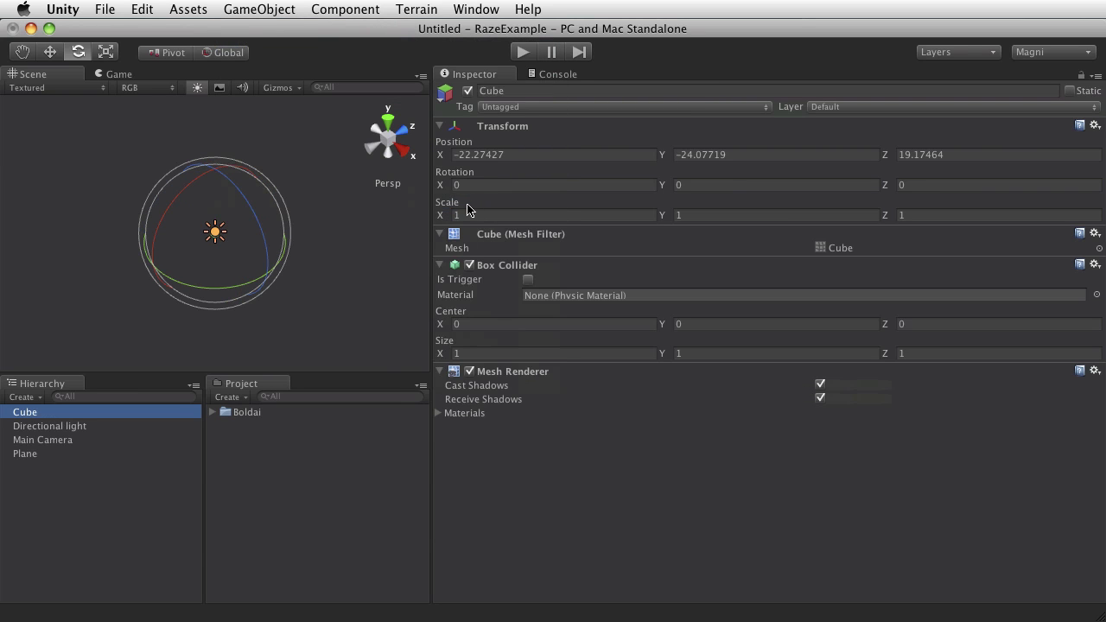
Step: Set the cube's position to X 0, Y 0.5, Z 0 in the Inspector
left_click(496, 167)
left_click(492, 161)
type("0")
key("Tab")
type("0")
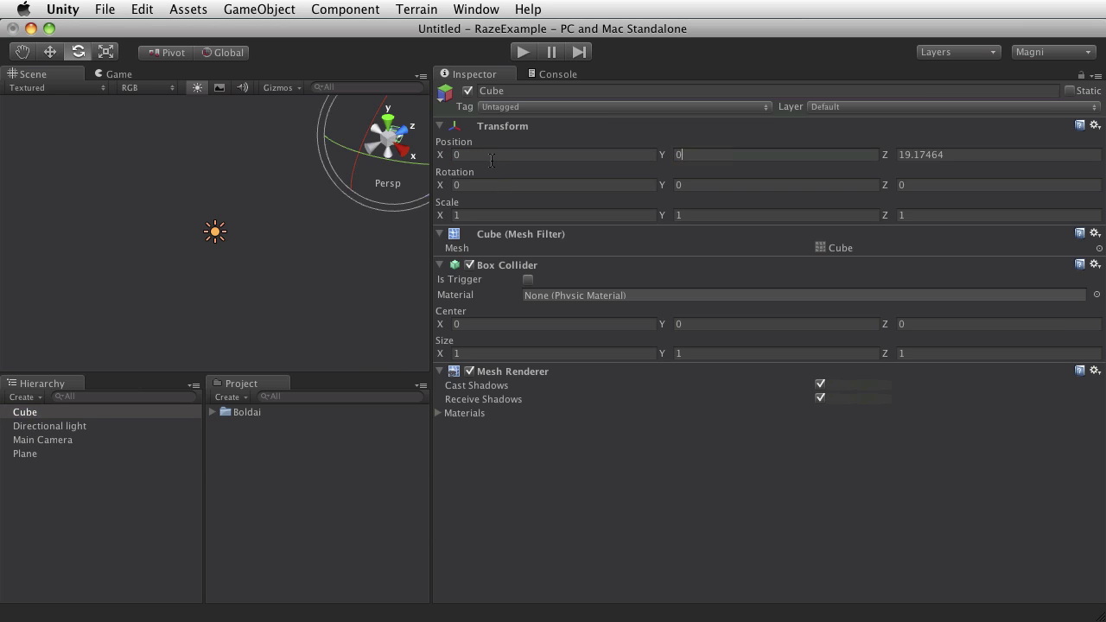
key("Tab")
type("0")
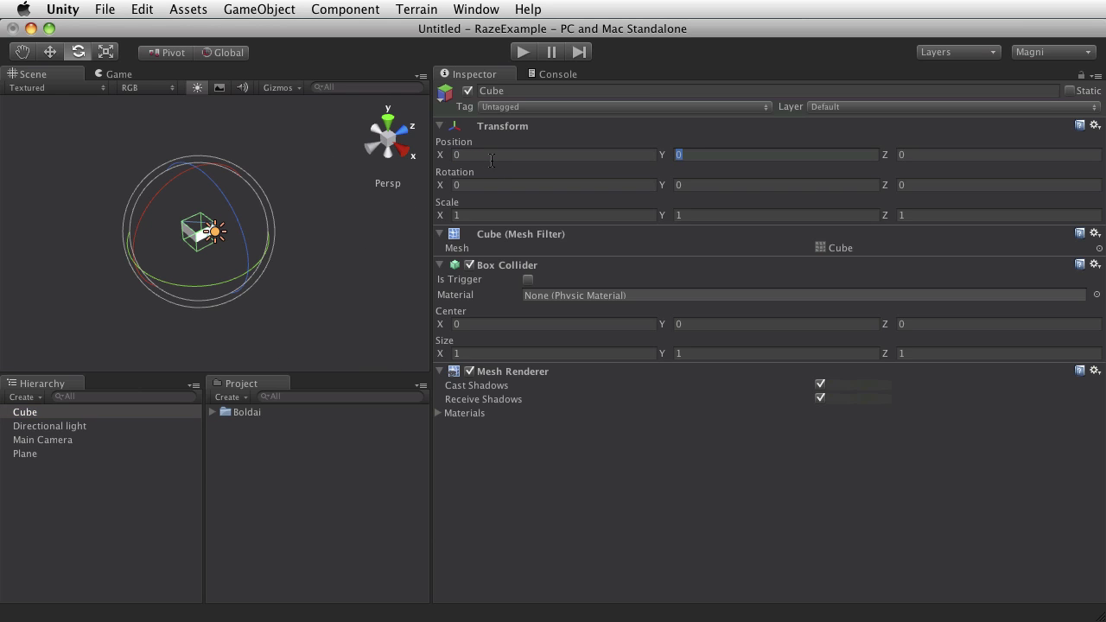
type(",5")
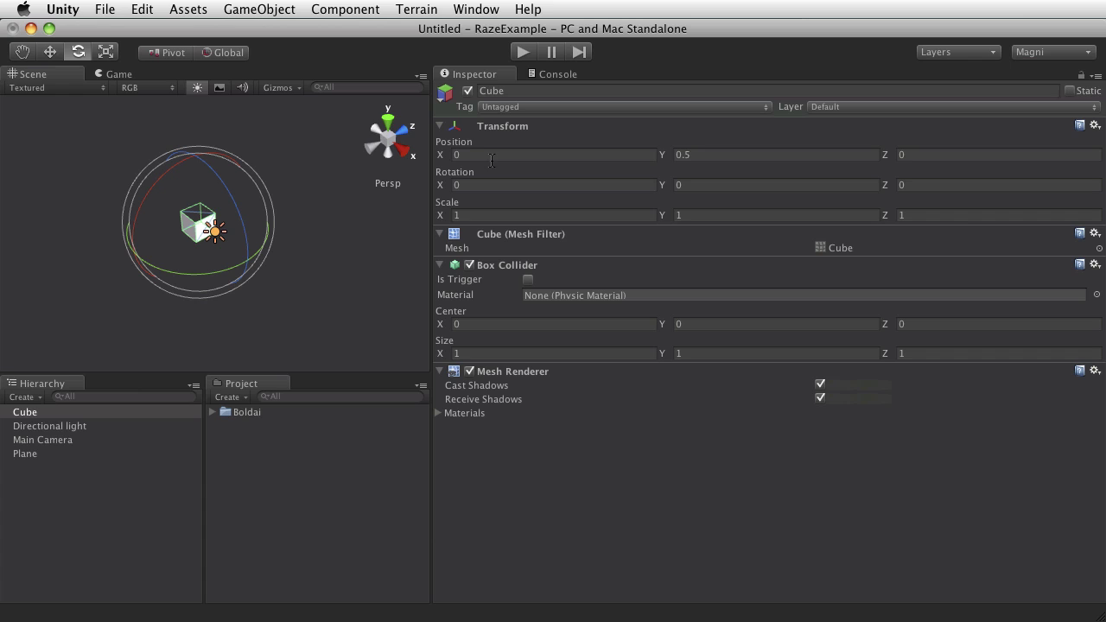
Step: Apply the Green material from Boldai > Examples > Materials to the cube
left_click(213, 412)
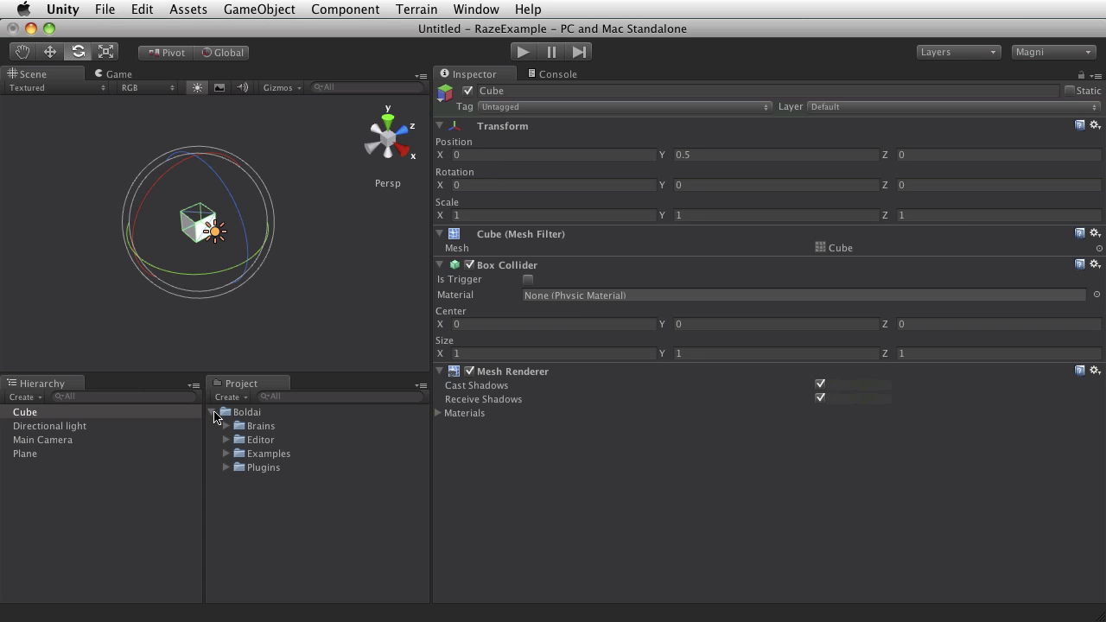
left_click(225, 453)
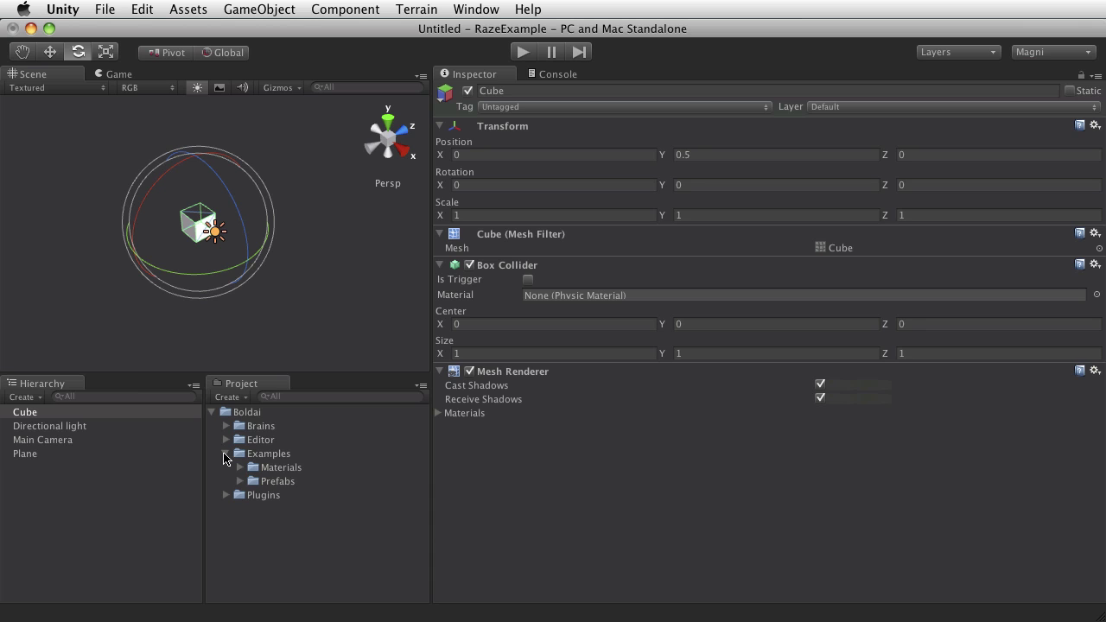
left_click(239, 467)
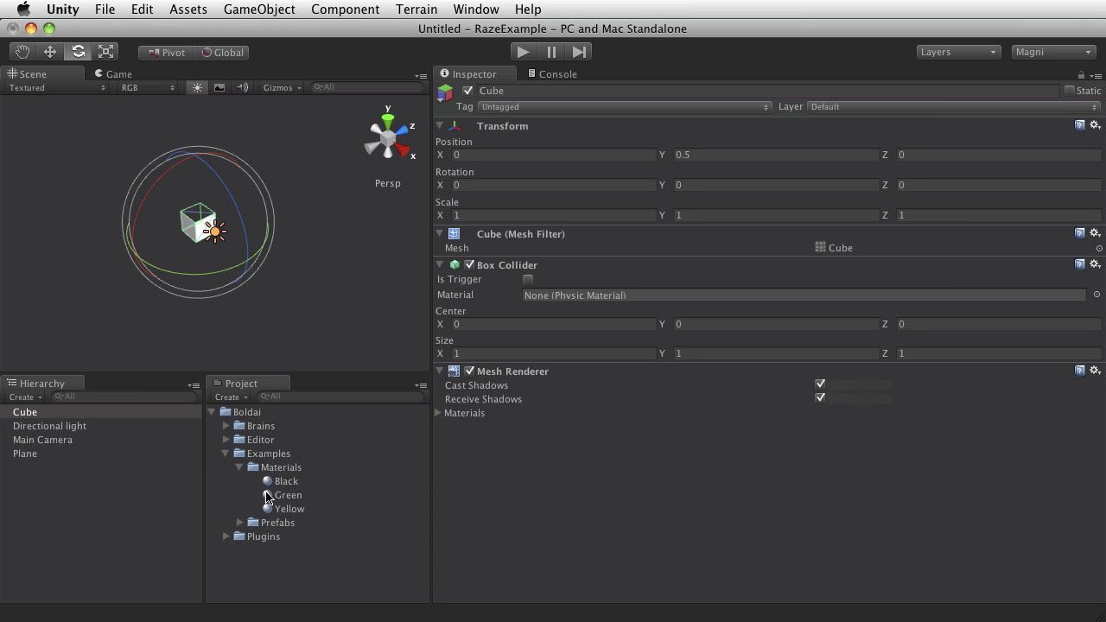
left_click_drag(275, 495, 199, 231)
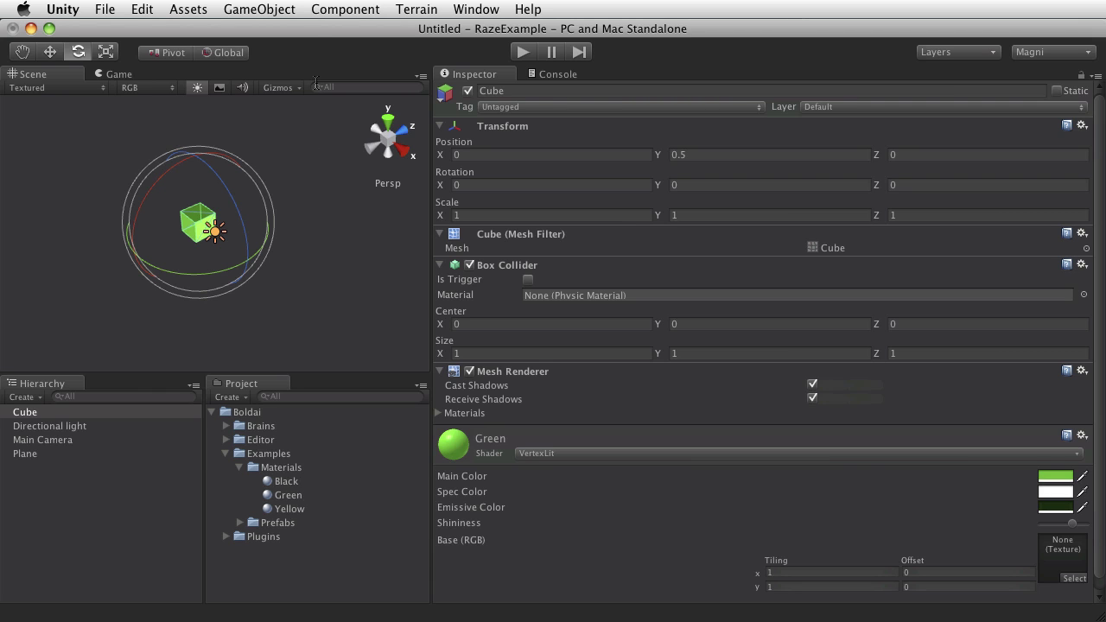
Step: Add a Rigidbody component to the cube from Component > Physics
left_click(320, 9)
mouse_move(350, 49)
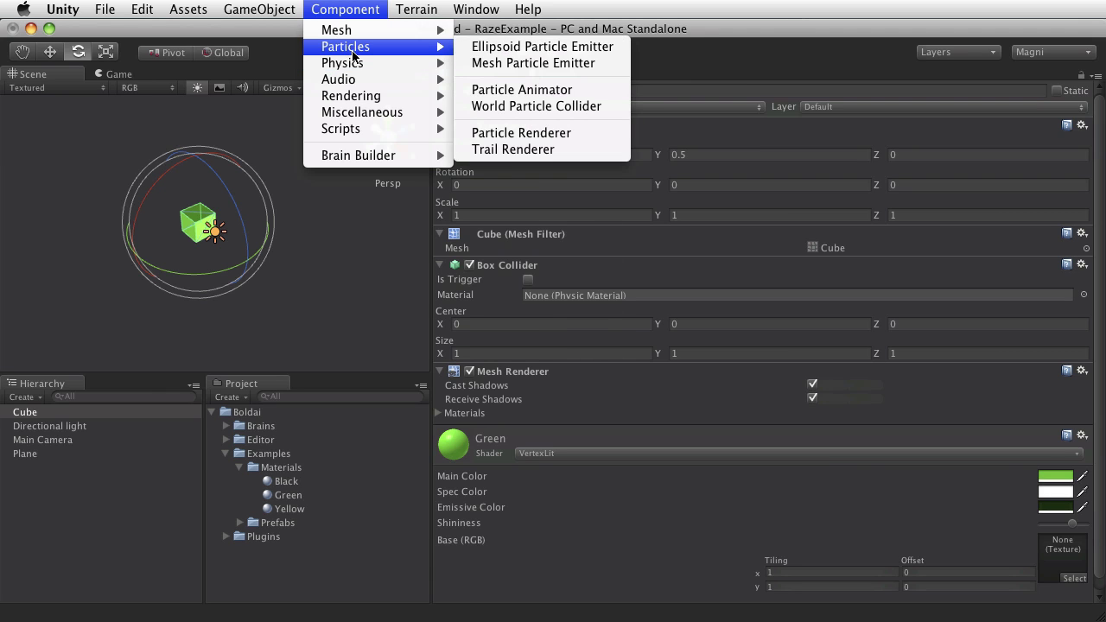
left_click(481, 64)
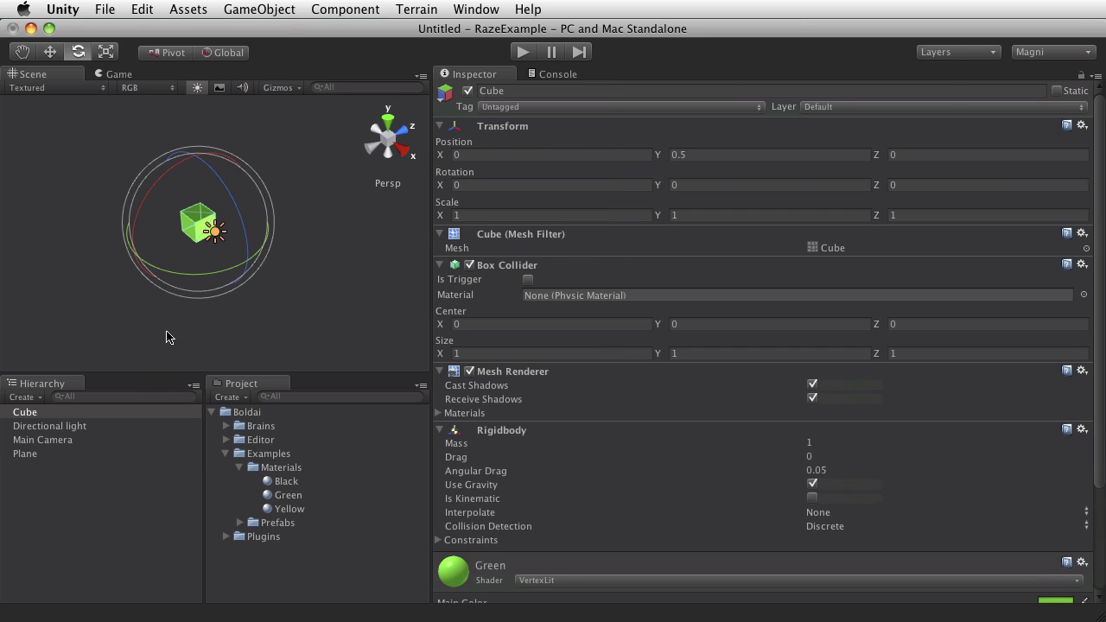
Step: Duplicate the cube and raise the copy to sit on top of the first
left_click(32, 415)
key("super+d")
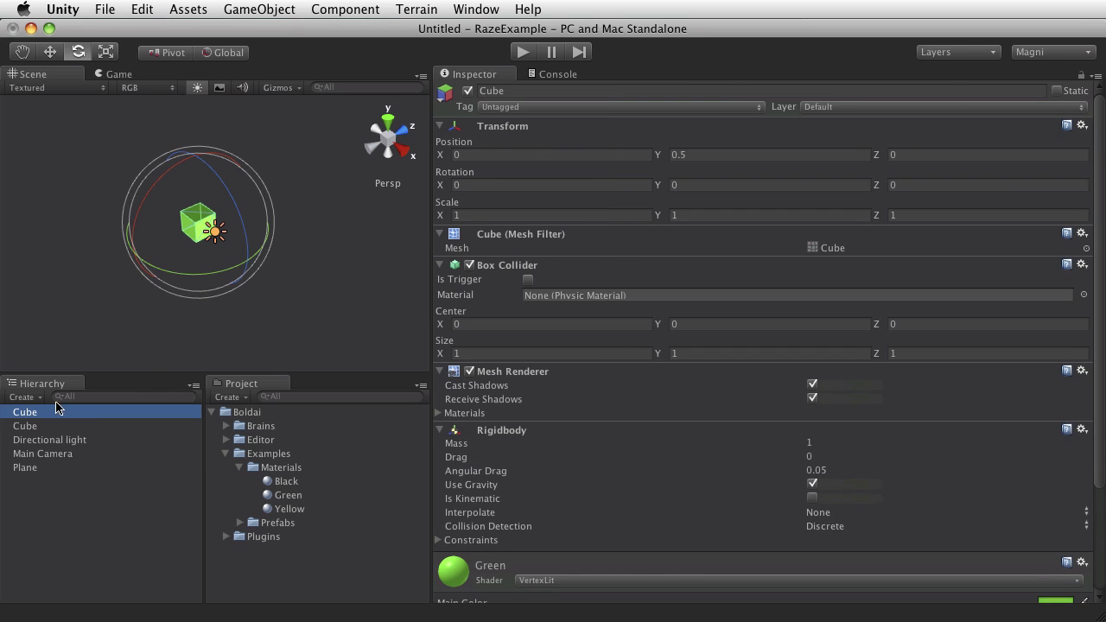
key("w")
left_click(194, 207)
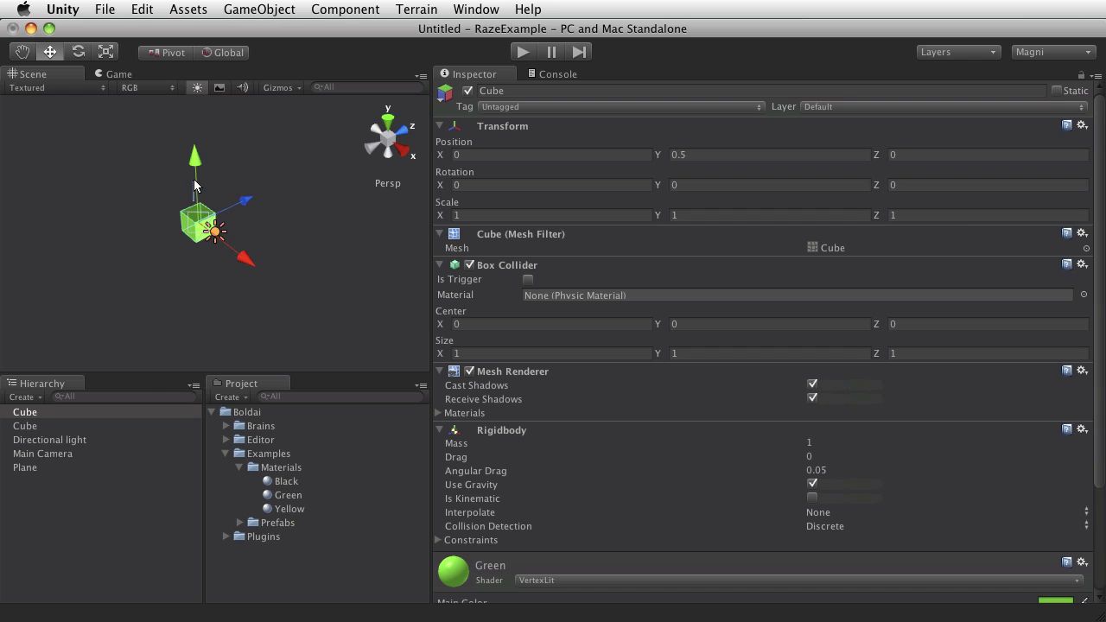
left_click_drag(194, 179, 197, 134)
Step: Duplicate again to make a three-cube stack, twisting the top and middle cubes slightly
key("super+d")
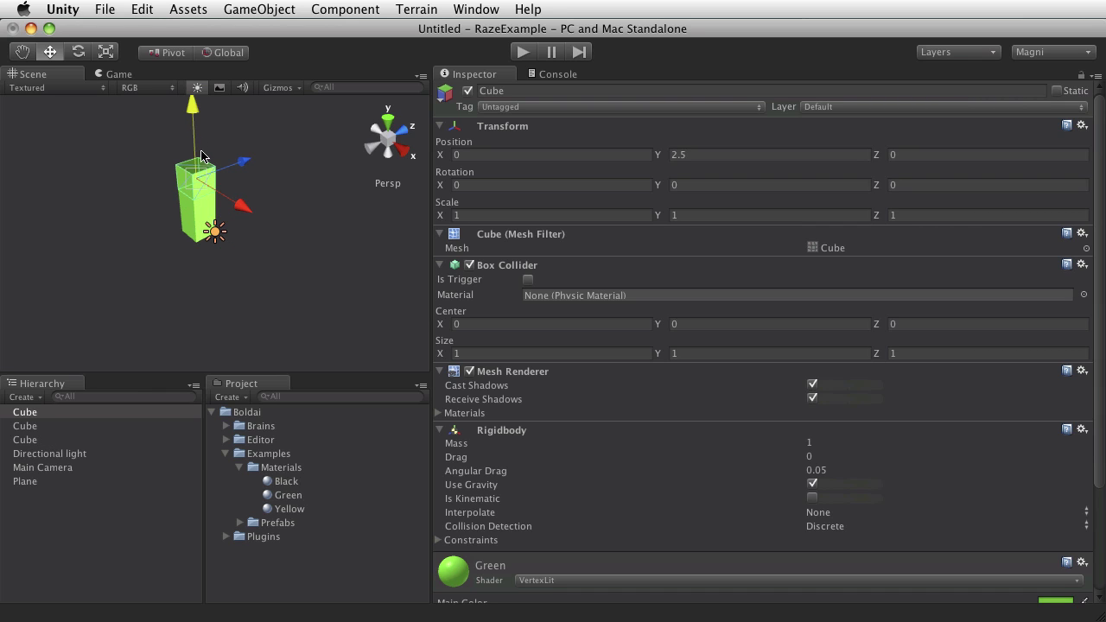
key("e")
left_click_drag(204, 226, 173, 206)
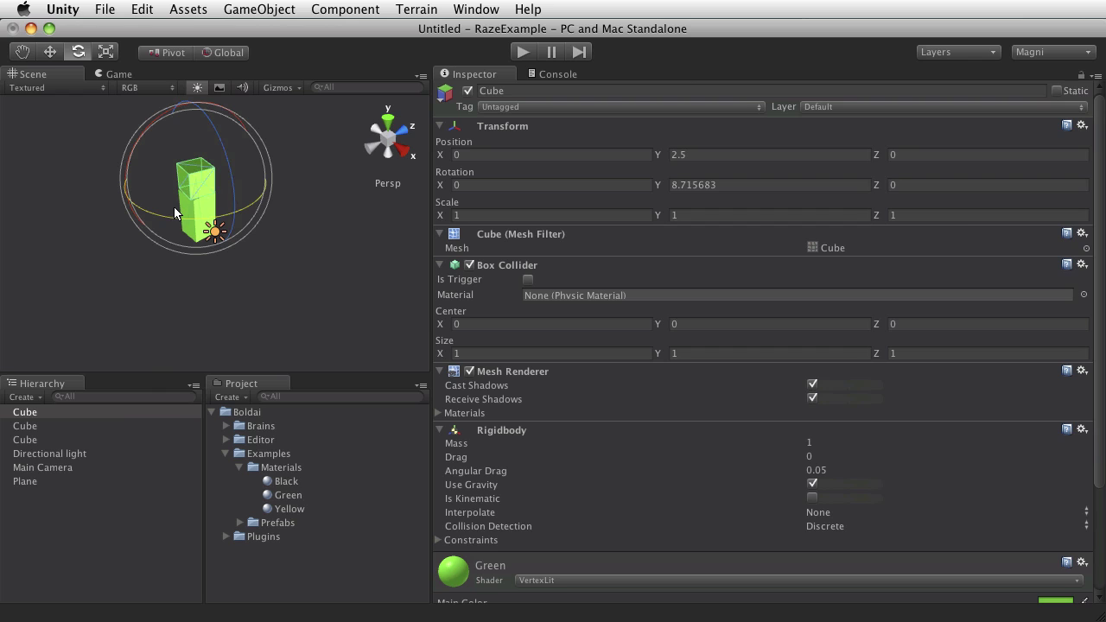
left_click(83, 425)
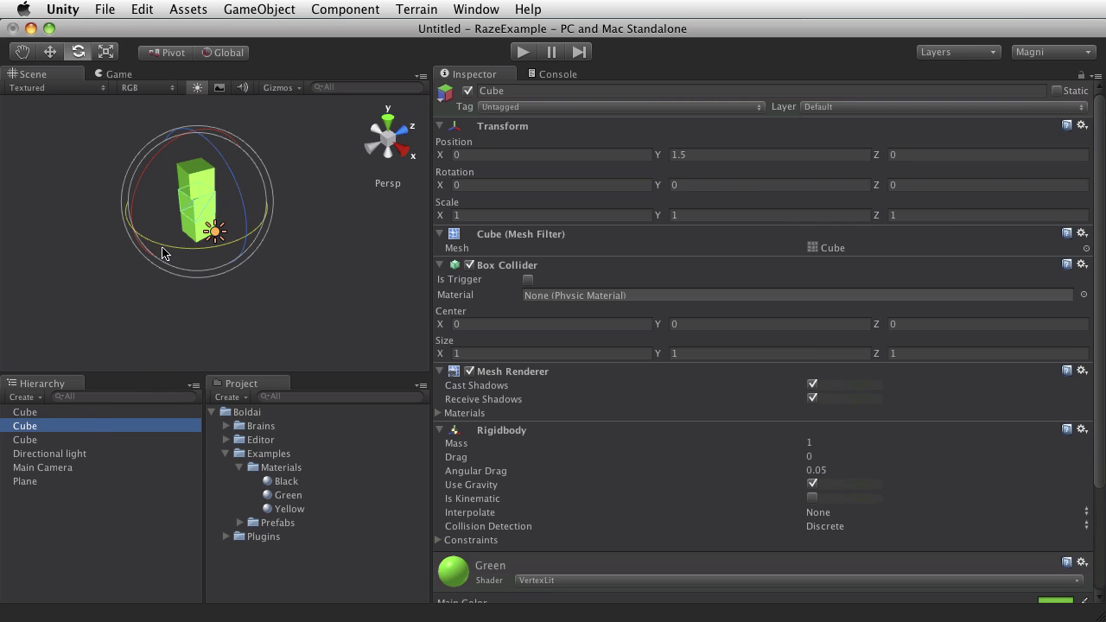
left_click_drag(164, 249, 216, 272)
Step: Duplicate all three stacked cubes and move the copy along Z to 7
left_click(70, 414)
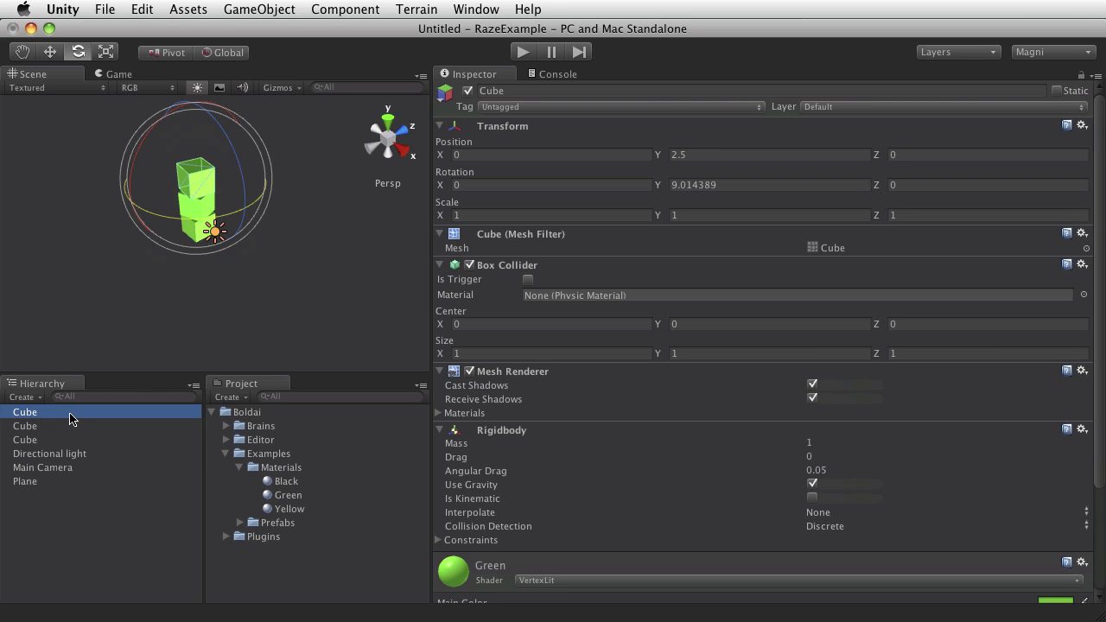
key("shift+Down")
key("shift+Down")
key("super+d")
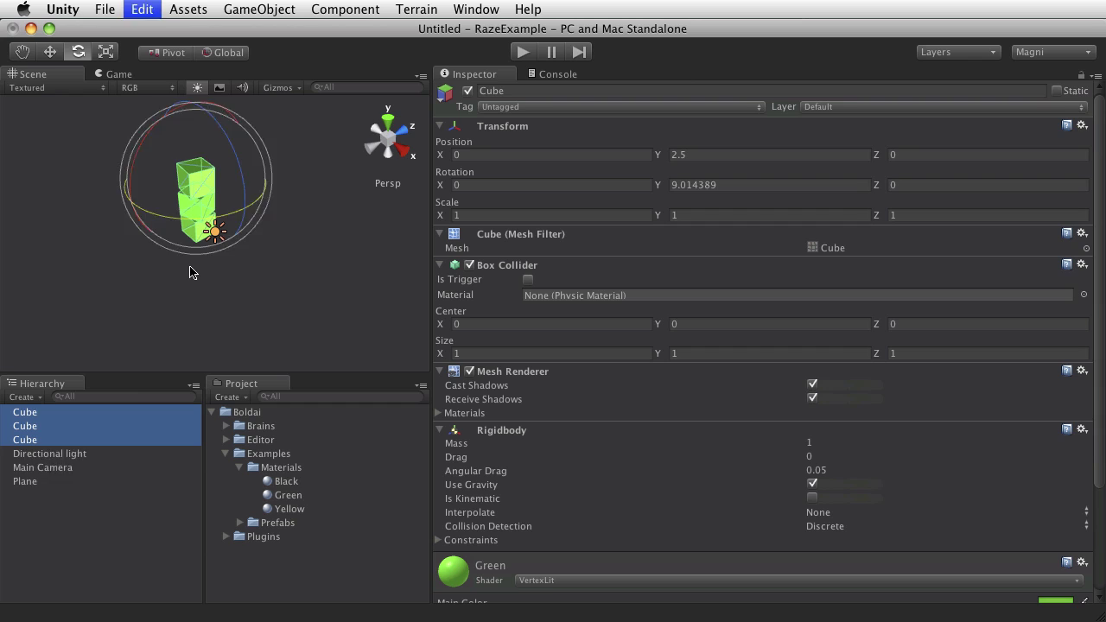
key("w")
left_click_drag(221, 223, 362, 155)
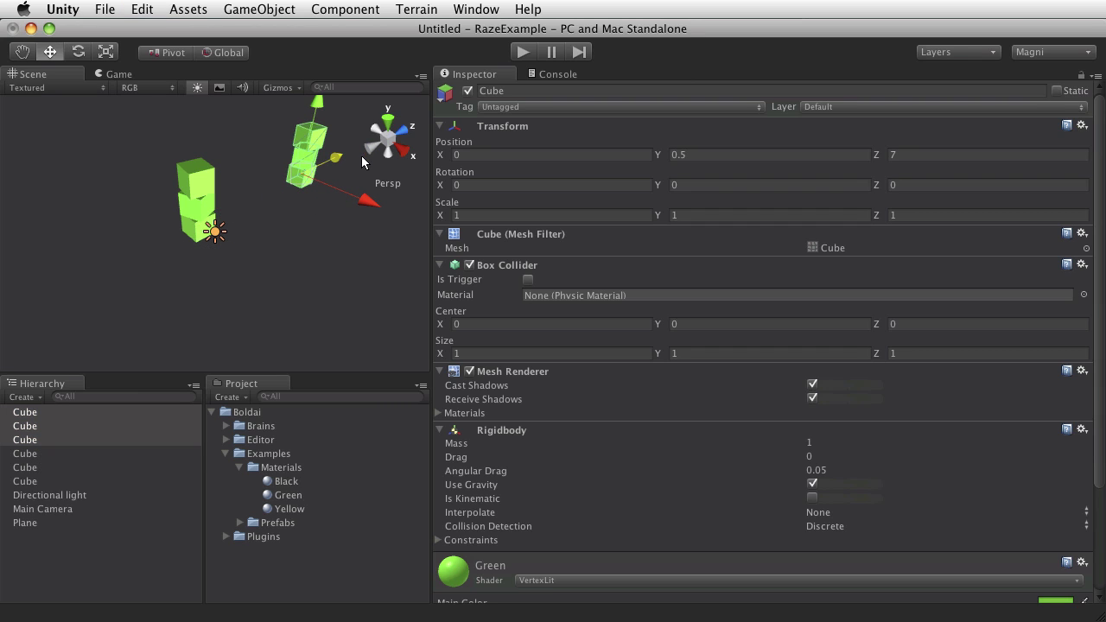
Step: Place the Car prefab from Prefabs into the scene and set its Position Y to 0.5
left_click(241, 523)
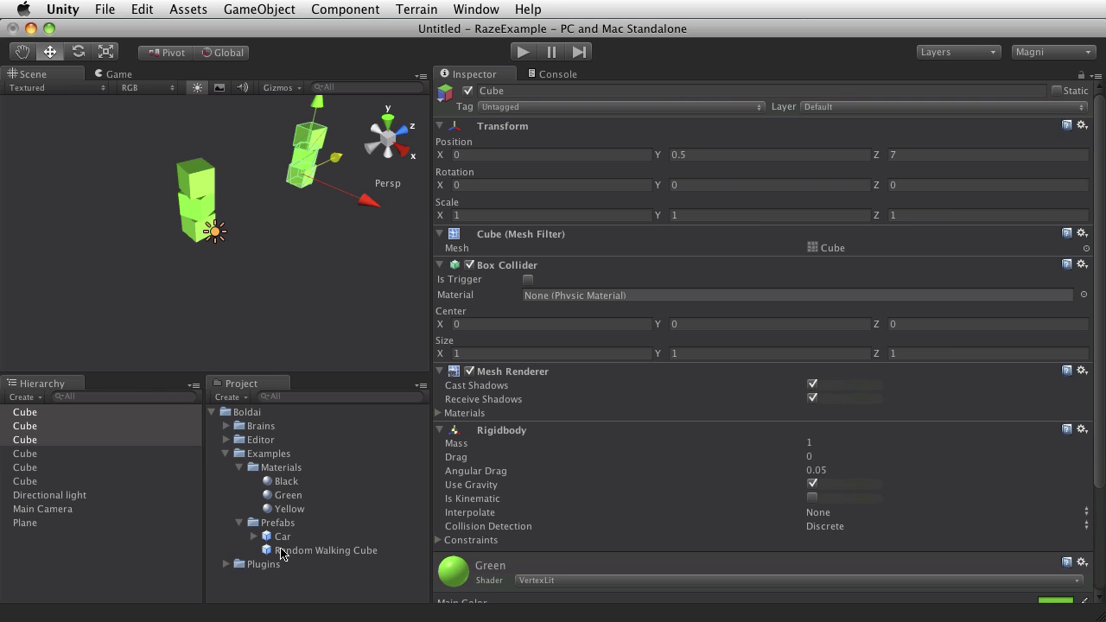
left_click_drag(281, 537, 90, 286)
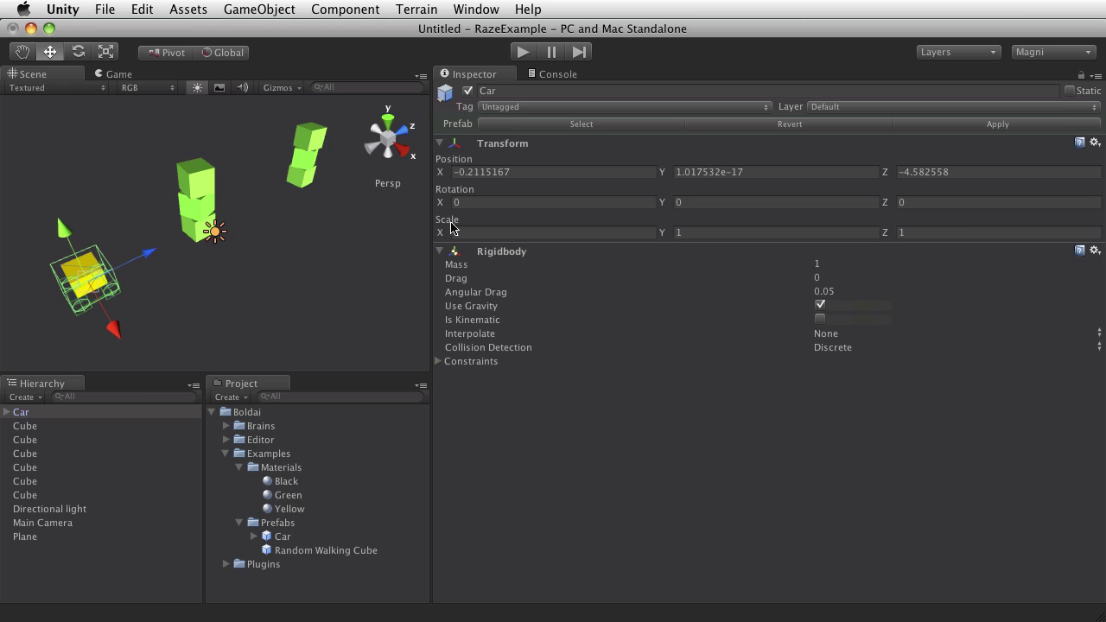
left_click(683, 176)
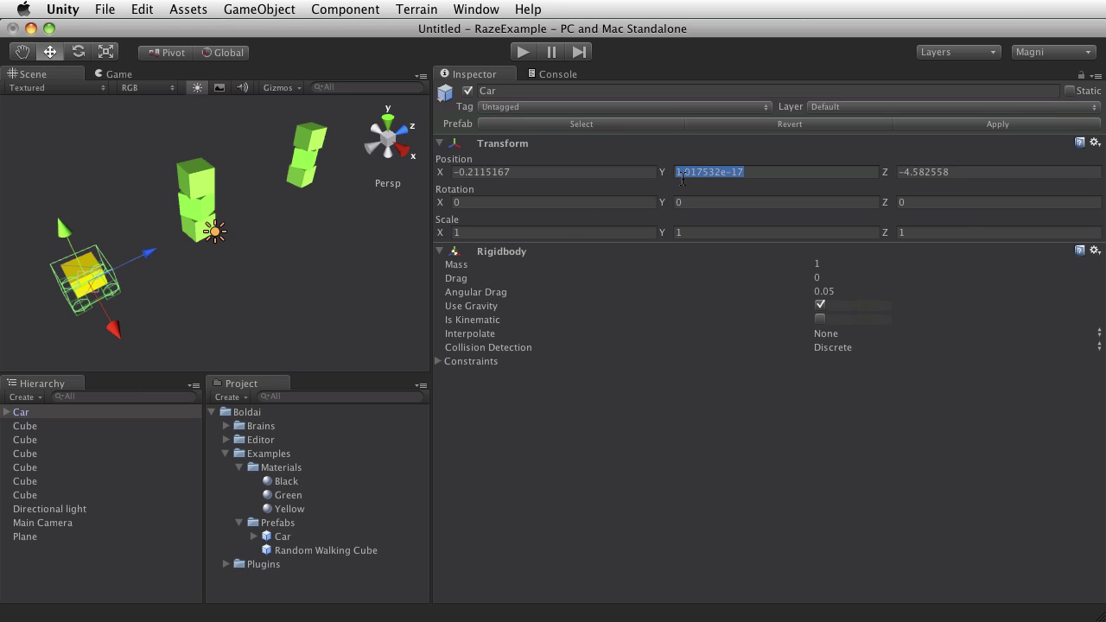
type("0.5")
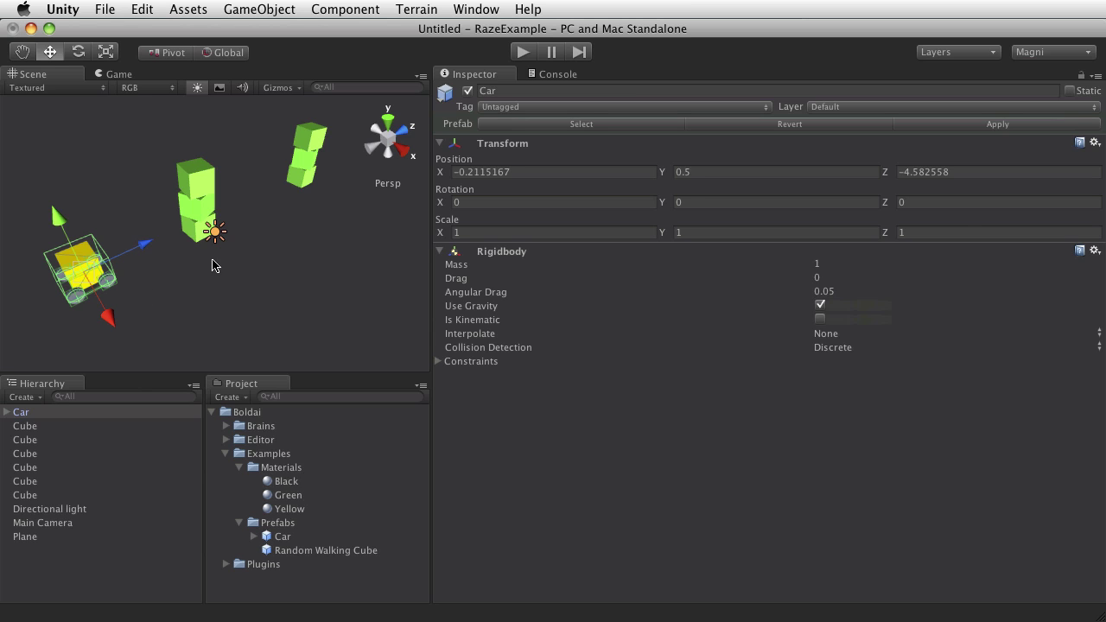
Step: Add a Brain Builder Brain component to the Car, saving its new brain data as 'Drive Car'
left_click(344, 9)
mouse_move(377, 161)
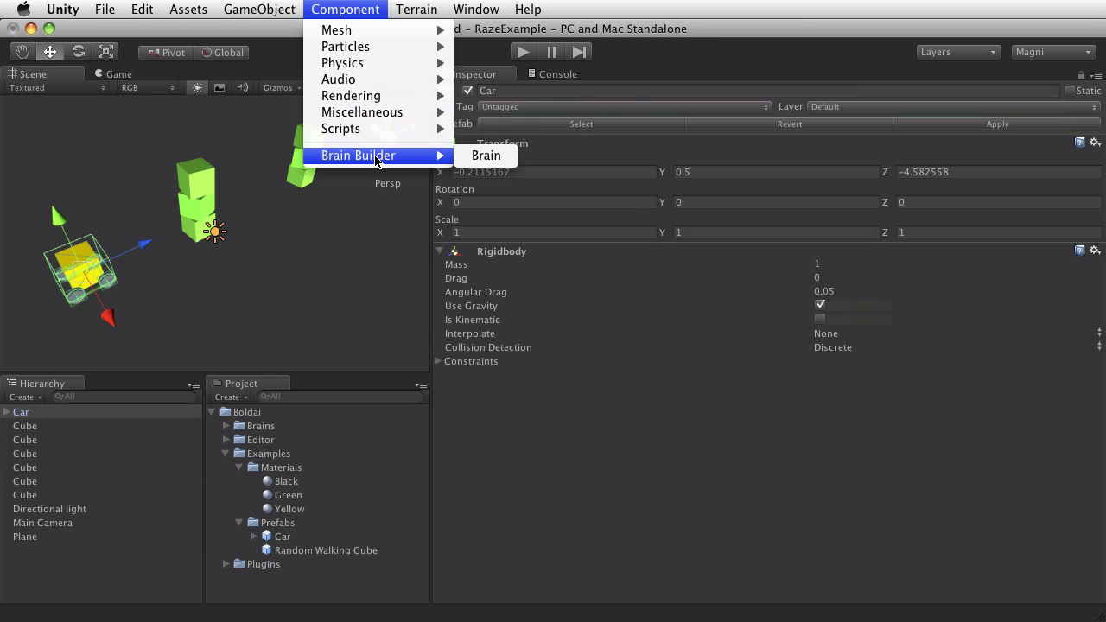
left_click(484, 157)
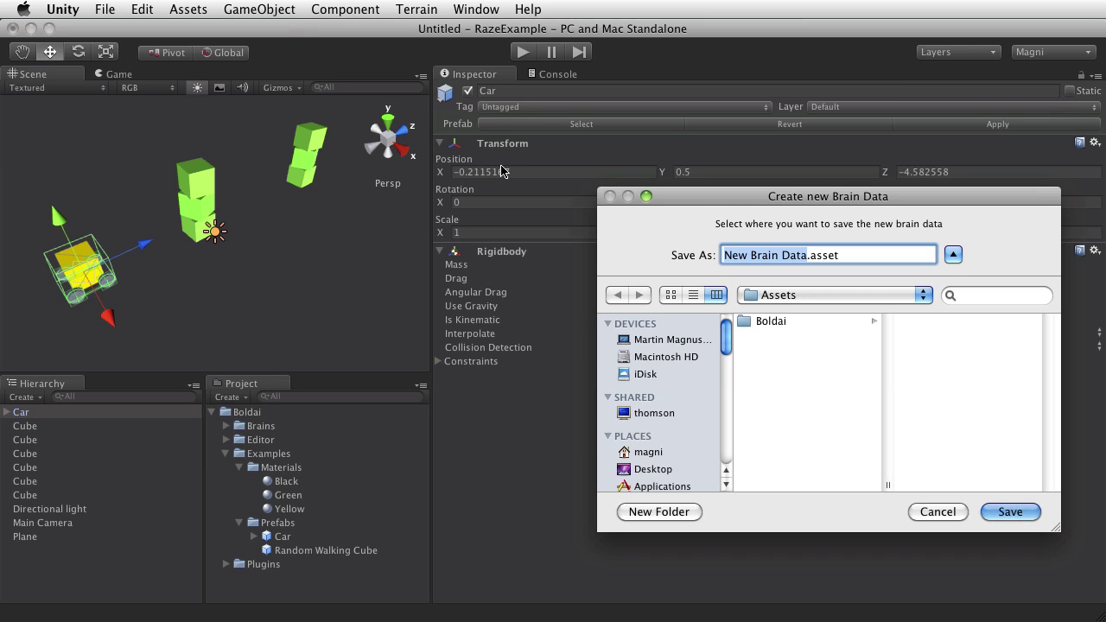
type("Drive Car")
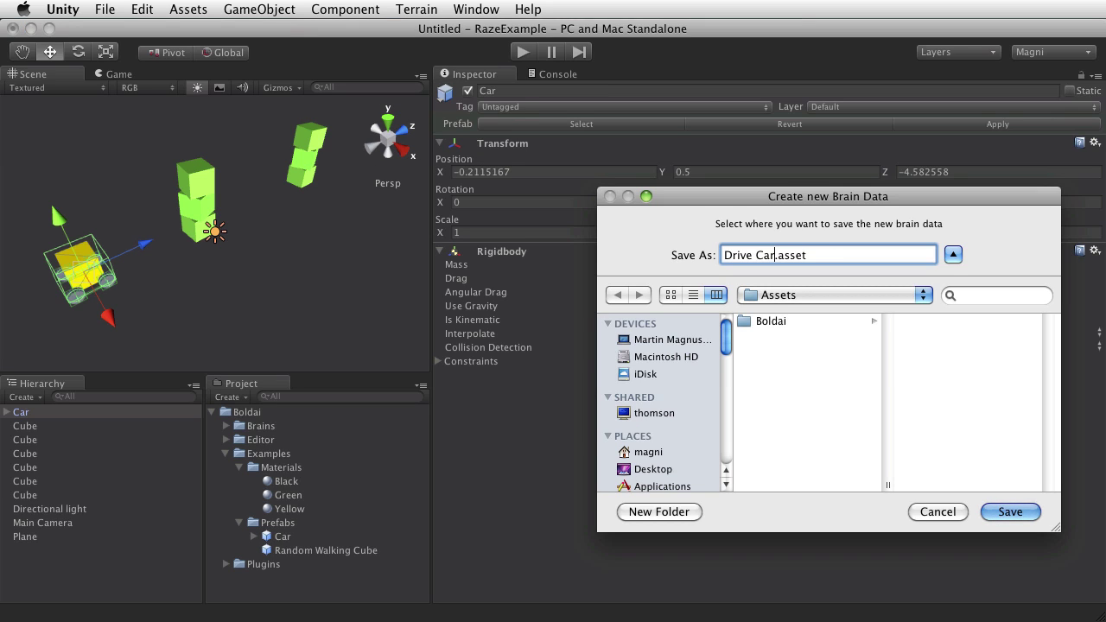
key("Return")
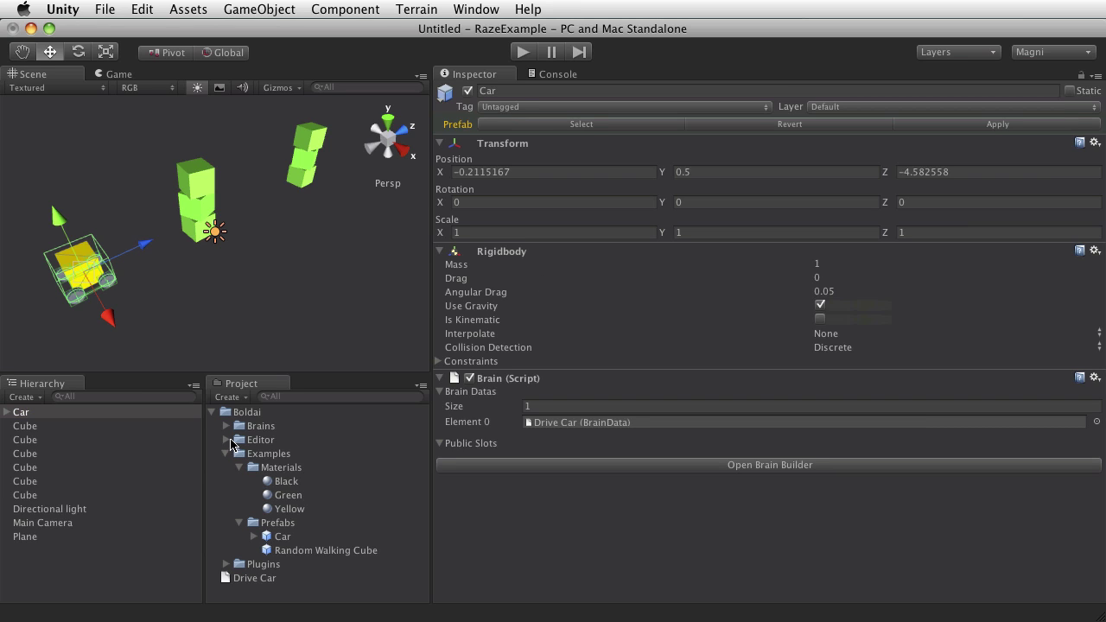
Step: Set Brain Datas size to 3, assigning Beginners Blocks to Element 1 and 4WD Car to Element 2
left_click(227, 426)
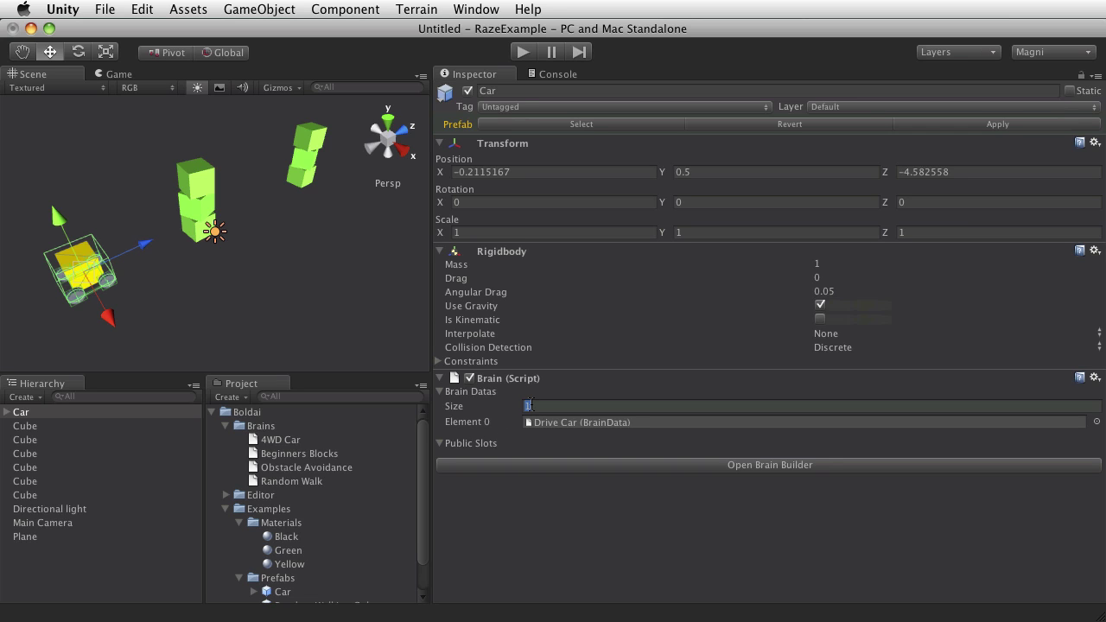
key("Return")
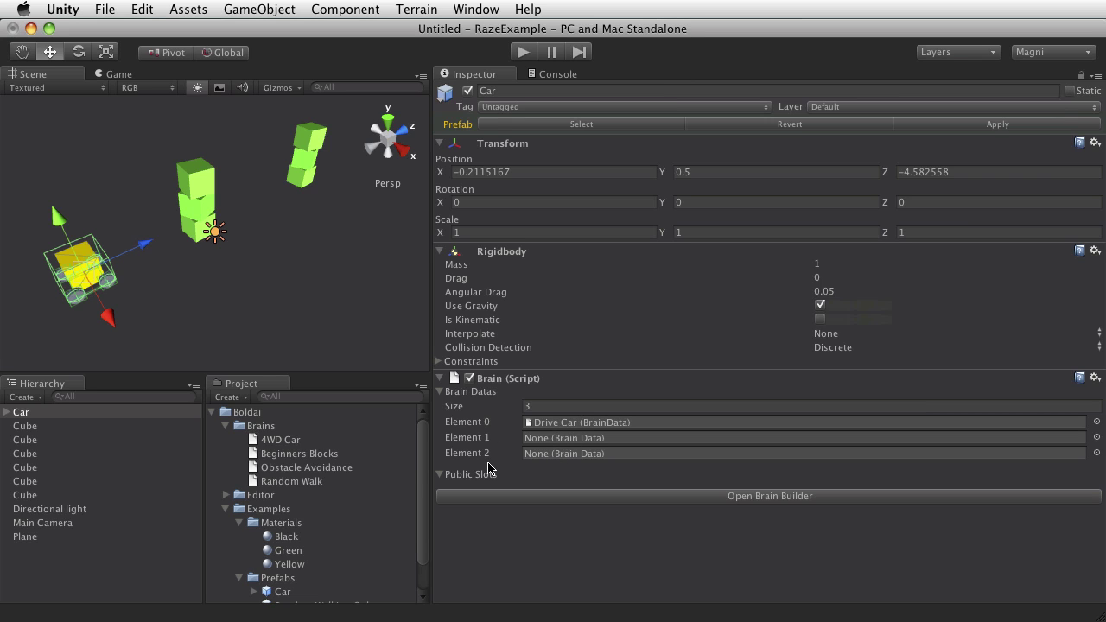
left_click_drag(313, 455, 587, 444)
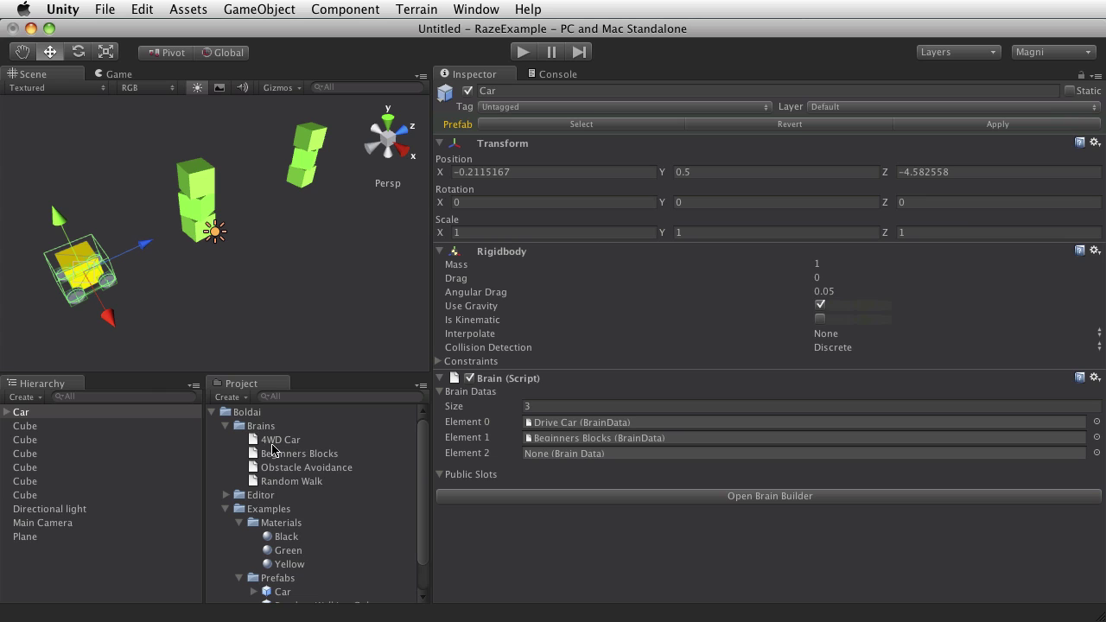
left_click_drag(270, 442, 546, 455)
scroll(546, 455, "down", 1)
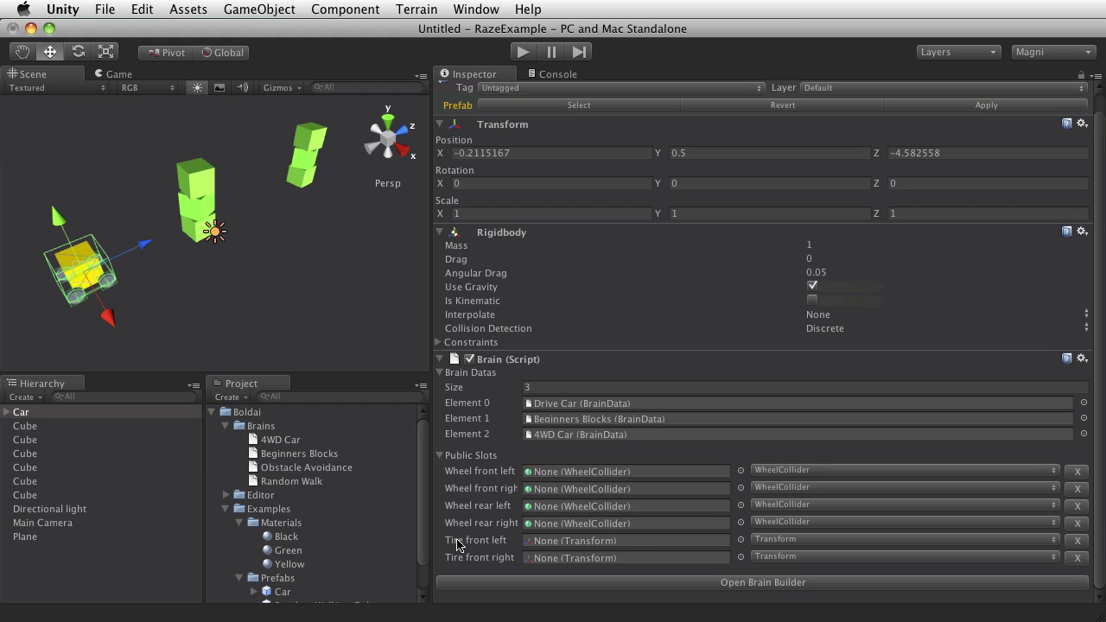
Step: Assign the four Car wheels (front left, front right, rear left, rear right) to their wheel slots
left_click(7, 412)
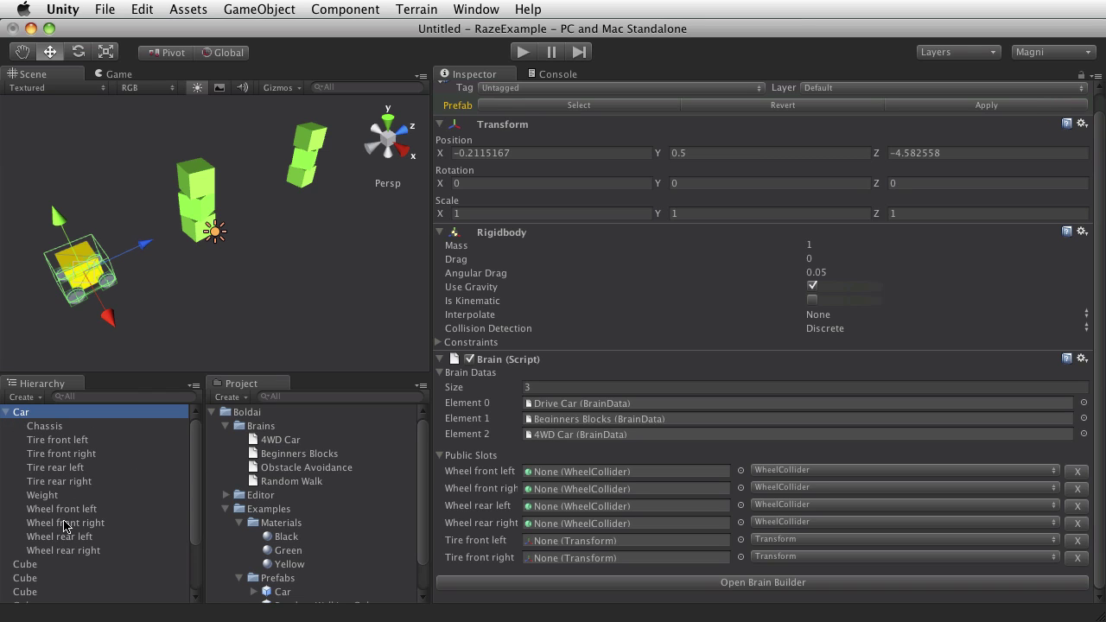
left_click_drag(62, 510, 562, 472)
left_click_drag(72, 529, 536, 490)
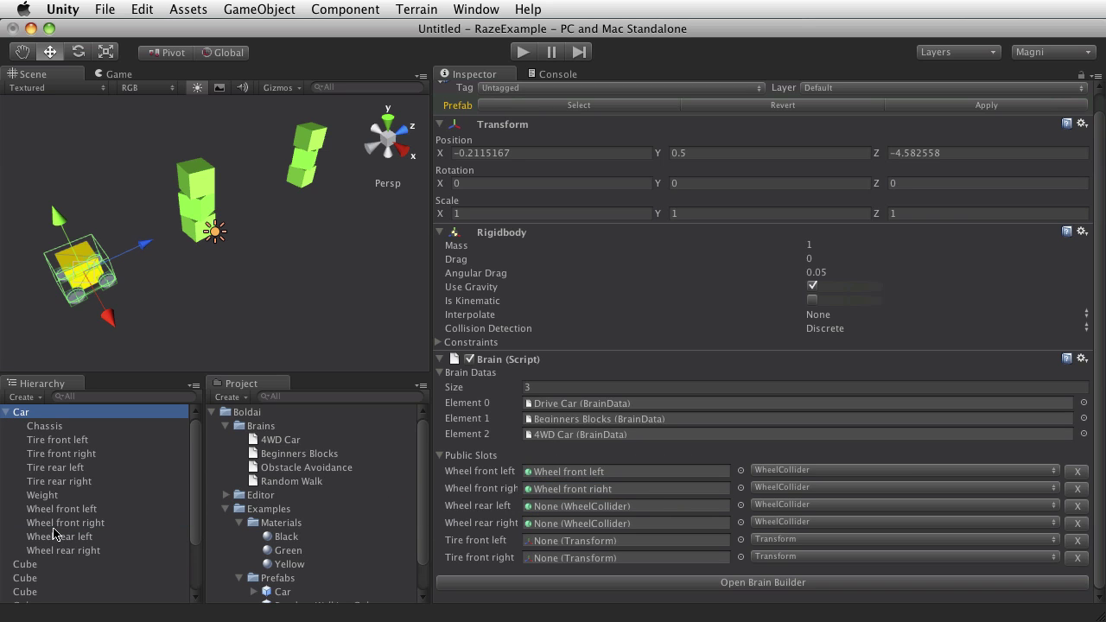
left_click_drag(57, 537, 559, 510)
left_click_drag(45, 553, 523, 526)
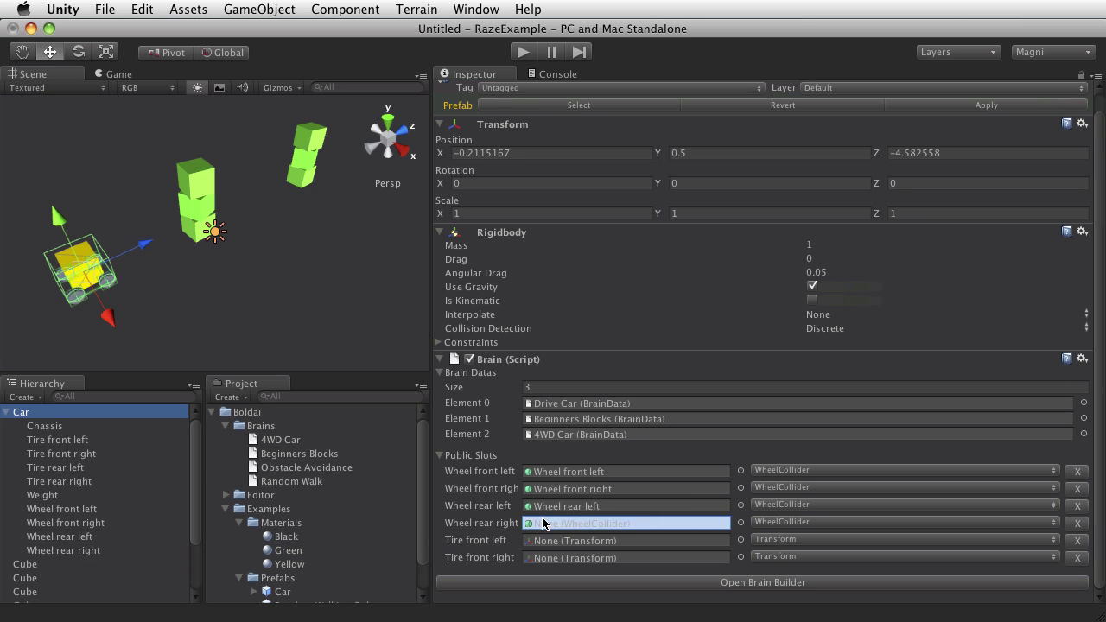
Step: Assign the front left and front right tires to their slots and open the Brain Builder
left_click_drag(55, 444, 551, 540)
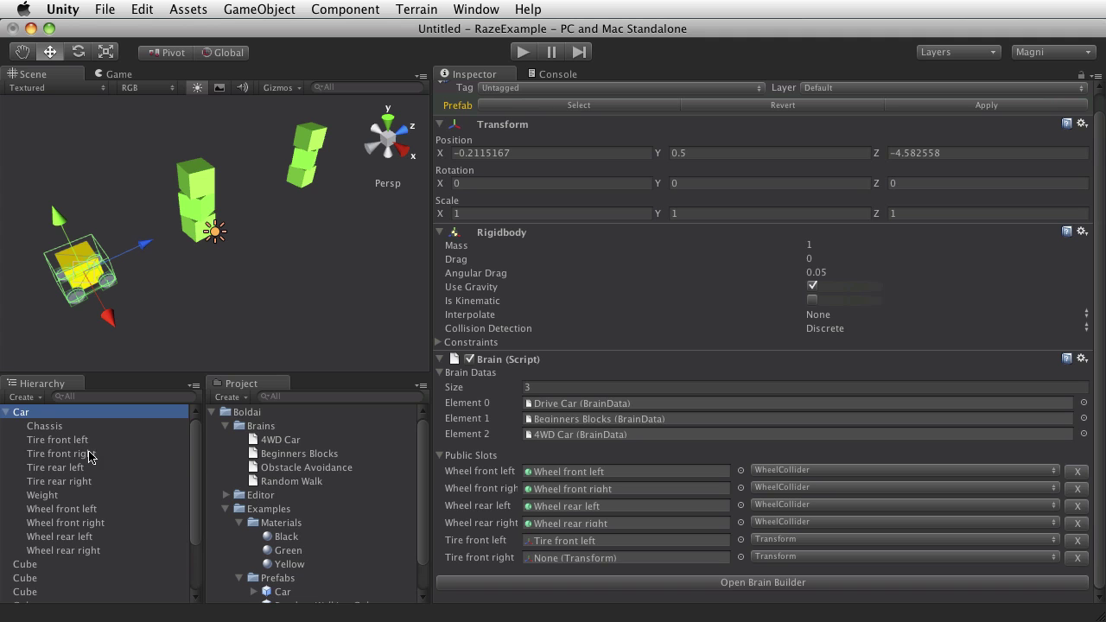
left_click_drag(94, 454, 545, 557)
left_click(548, 593)
left_click(523, 583)
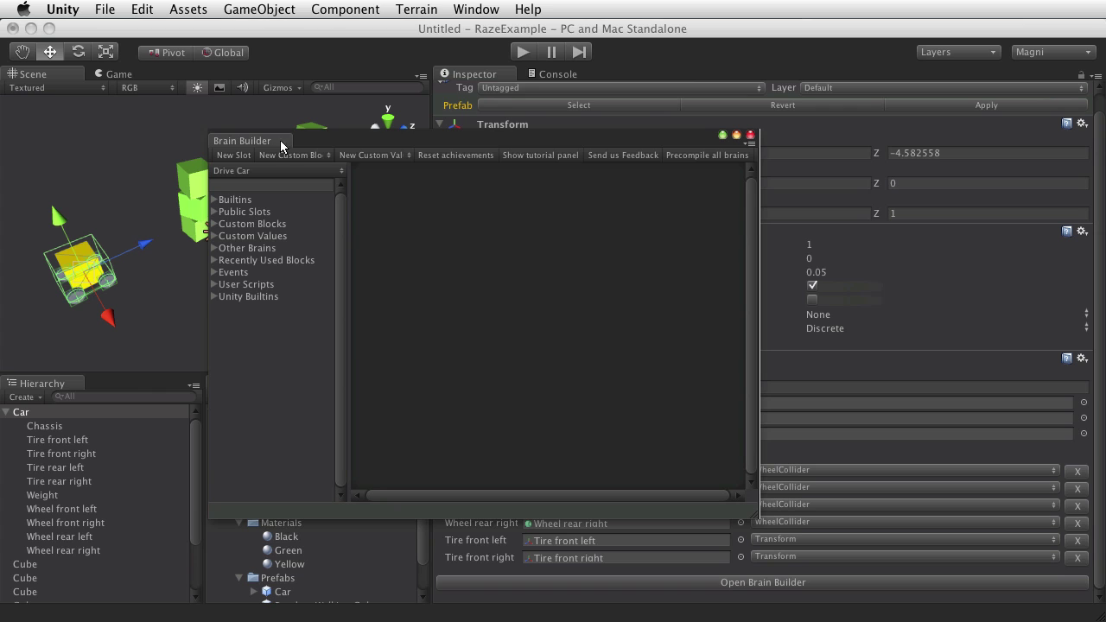
Step: Dock the Brain Builder beside the Inspector, view Beginners Blocks, then show the 4WD Car brain
left_click_drag(280, 141, 629, 72)
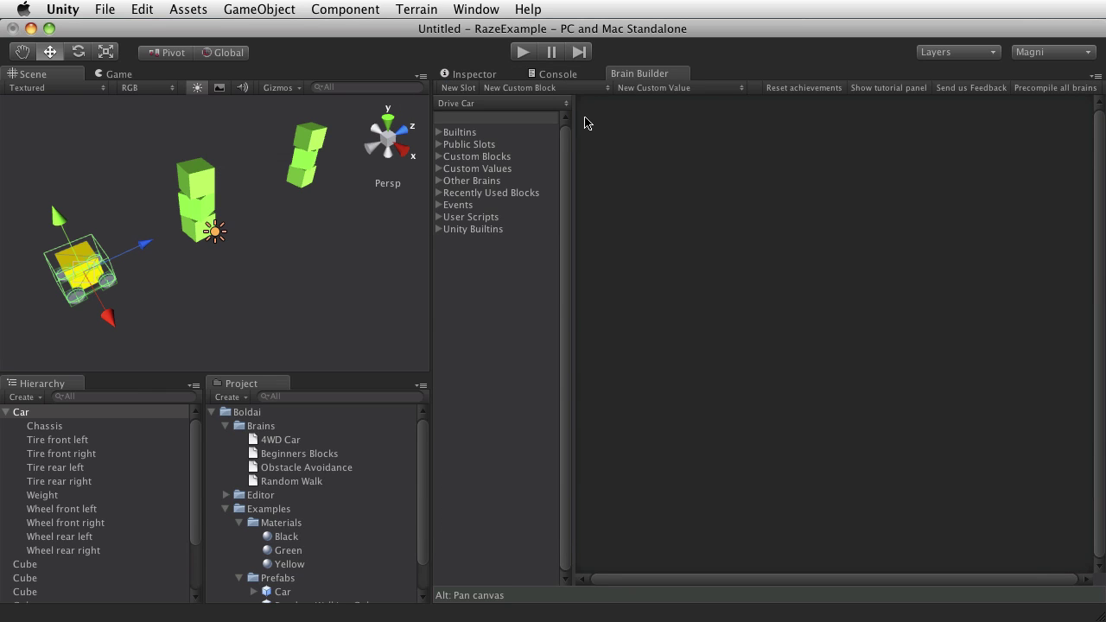
left_click(504, 106)
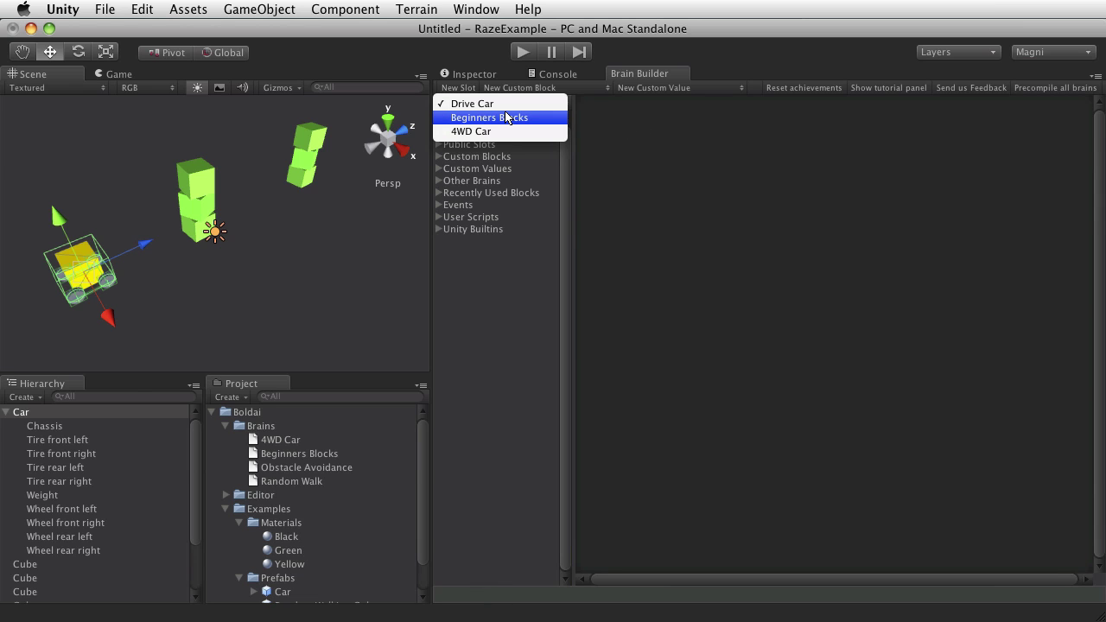
left_click(508, 120)
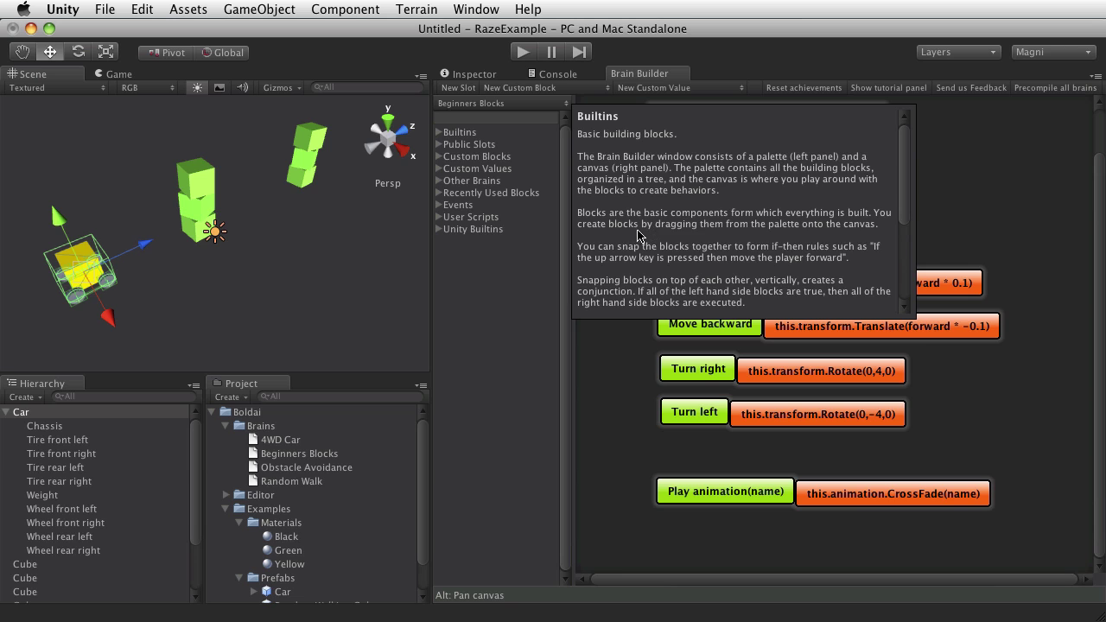
scroll(648, 387, "up", 2)
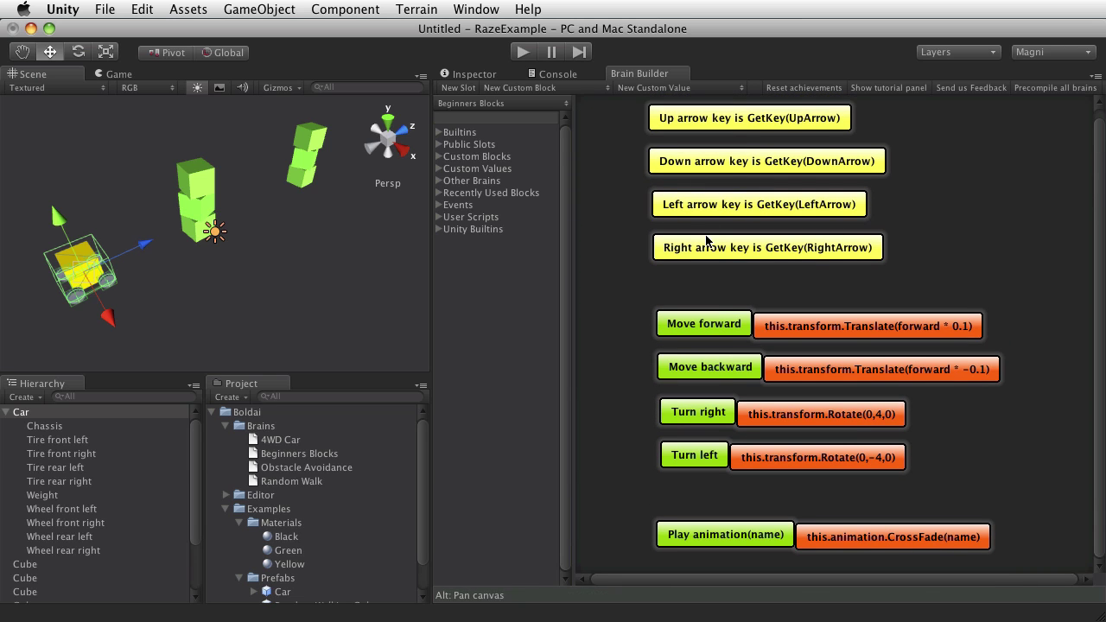
left_click(488, 106)
left_click(484, 116)
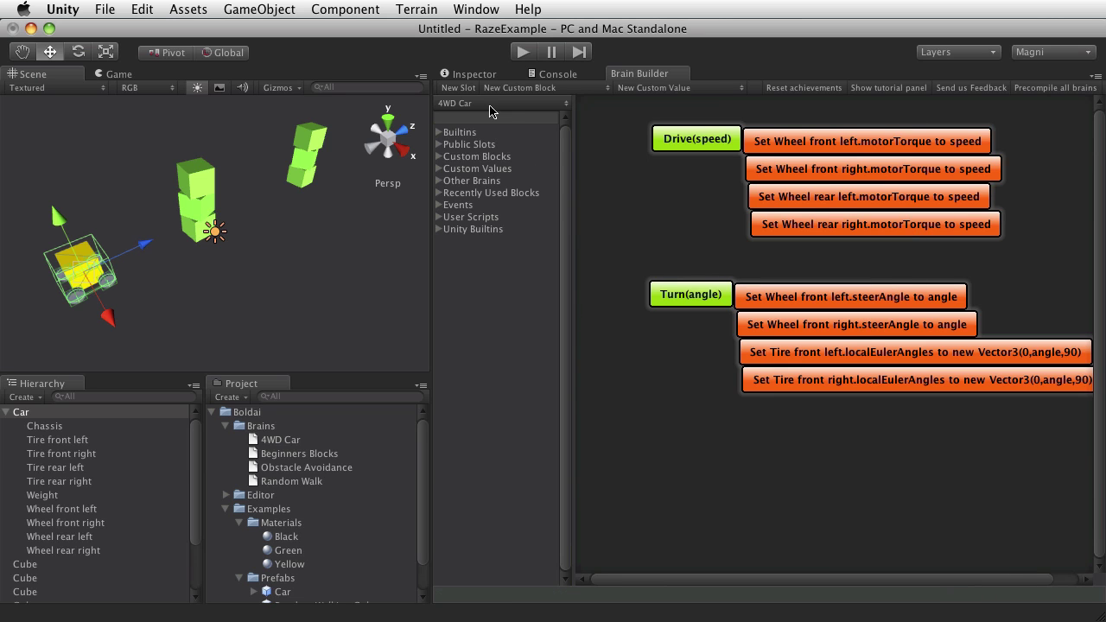
Step: Switch back to the empty Drive Car brain and expand its arrow-key custom blocks
left_click(485, 103)
left_click(482, 80)
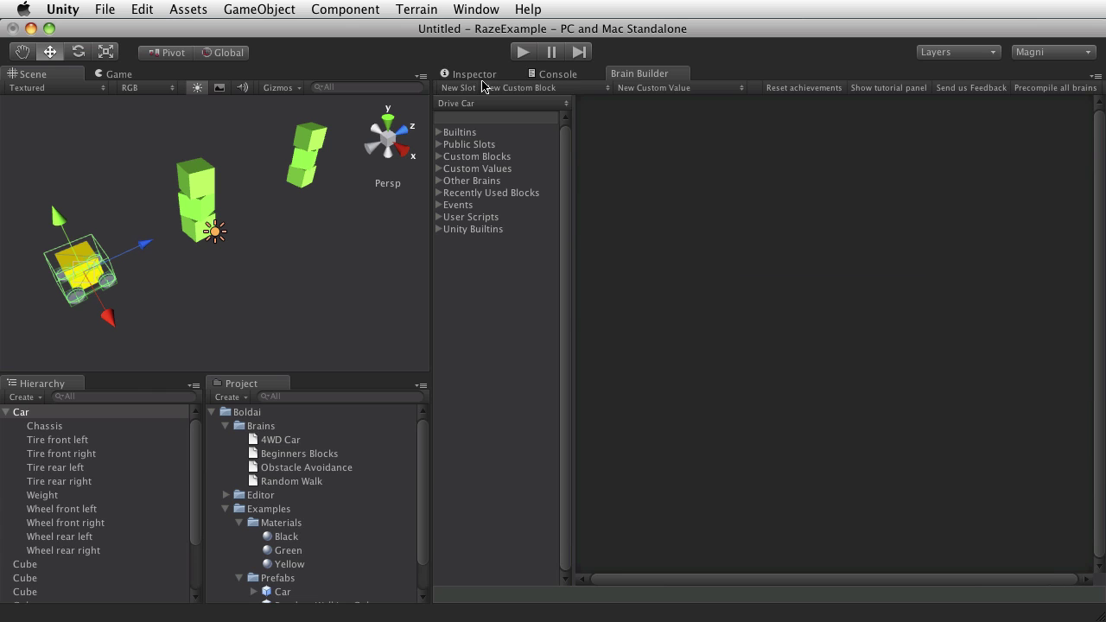
mouse_move(505, 139)
mouse_move(458, 194)
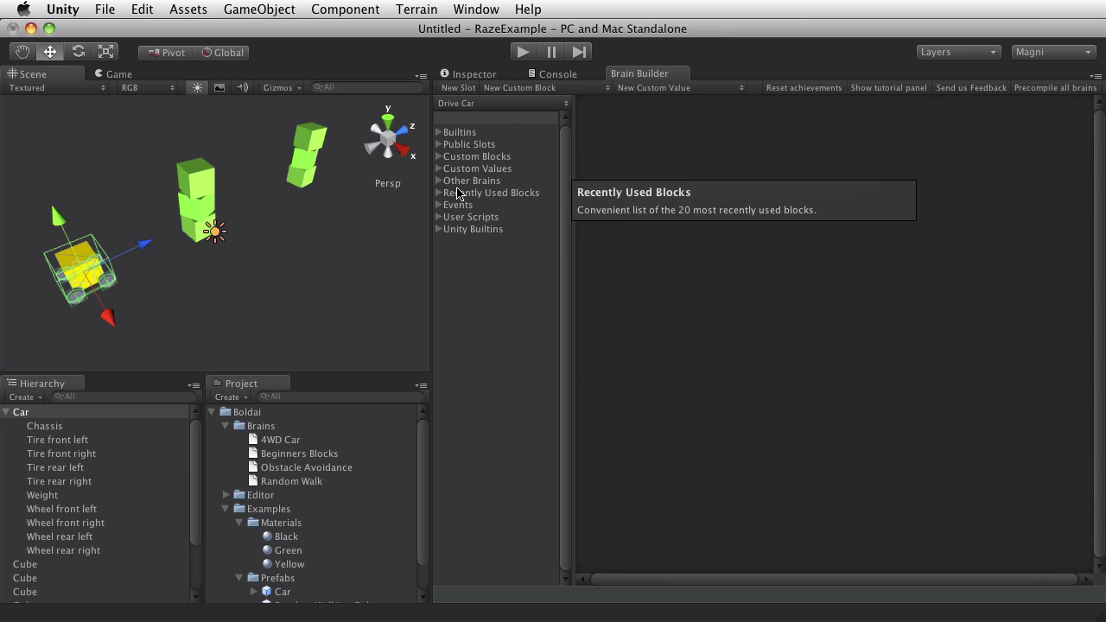
left_click(440, 157)
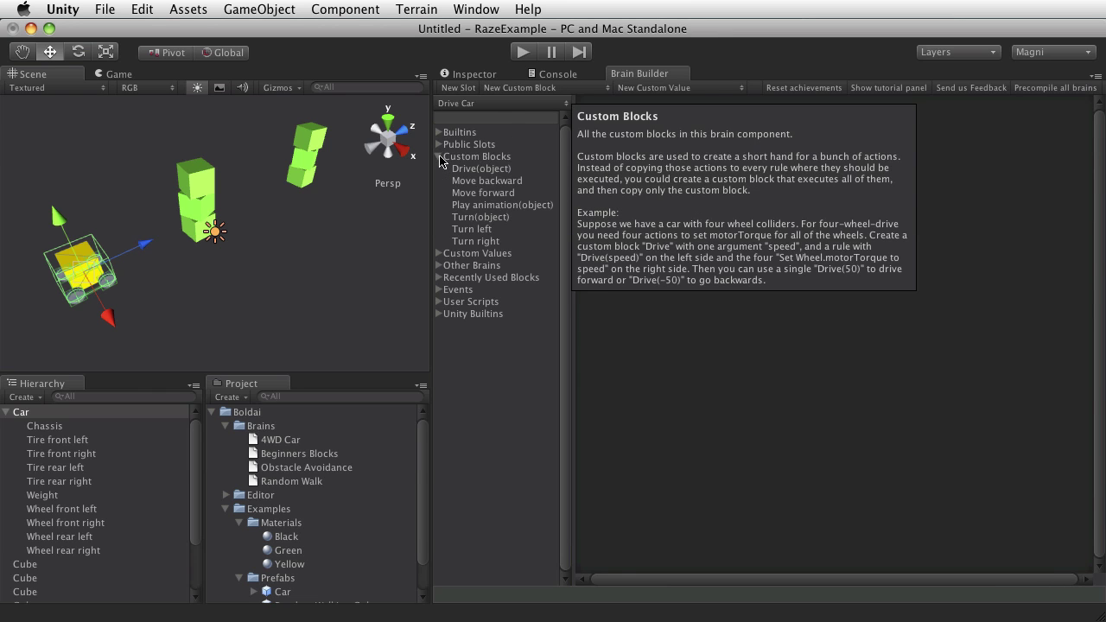
left_click(441, 254)
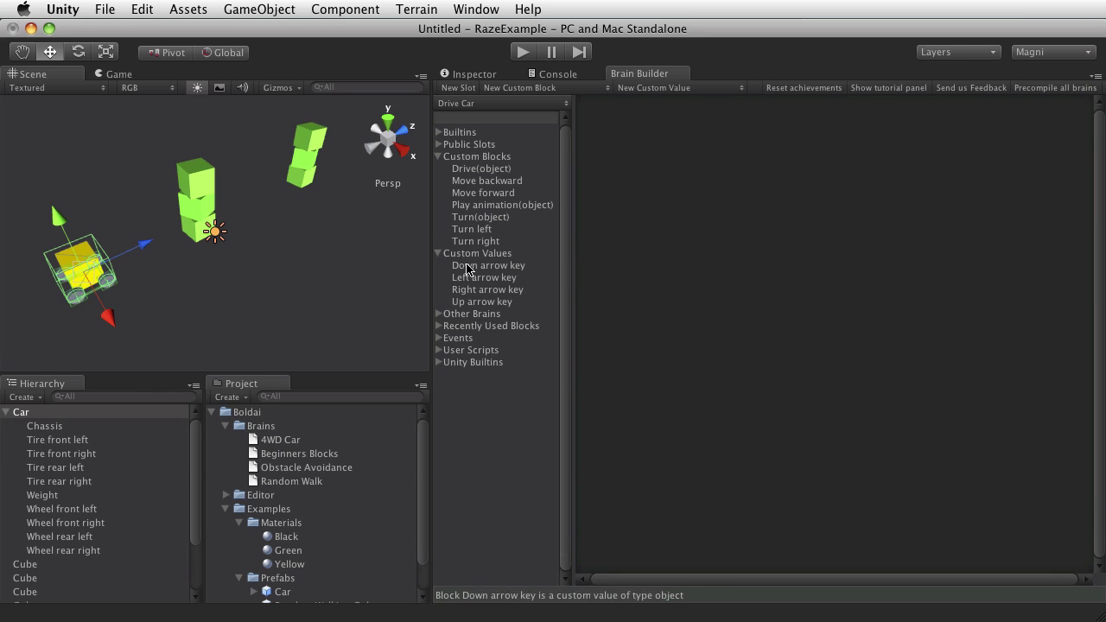
mouse_move(472, 316)
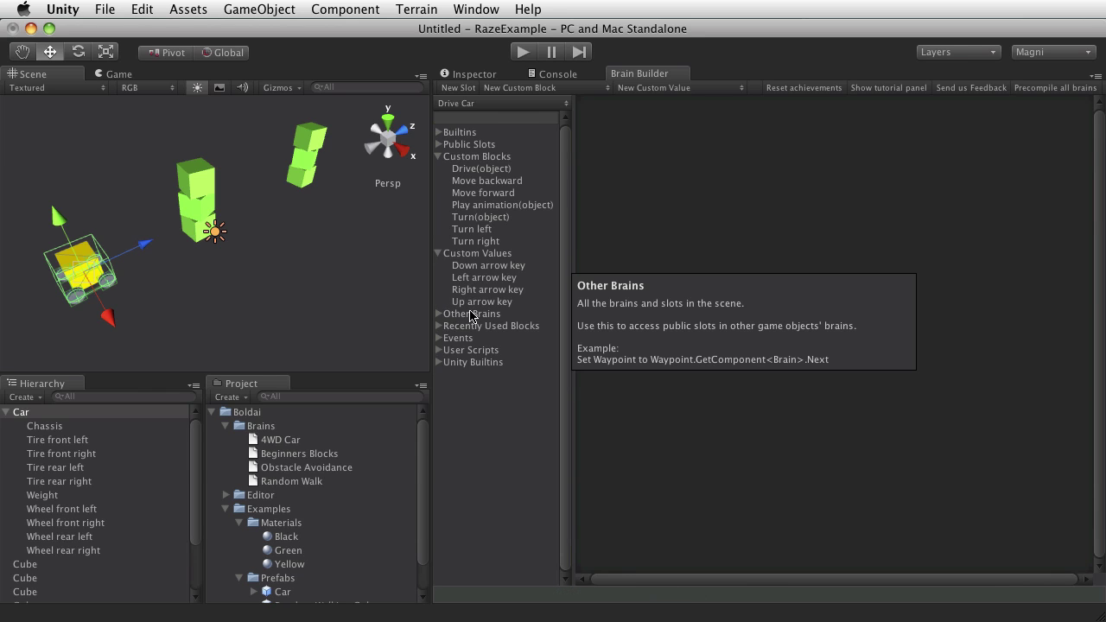
Step: Add an Up arrow key rule that calls Drive with a number argument of 50
left_click_drag(481, 302, 674, 176)
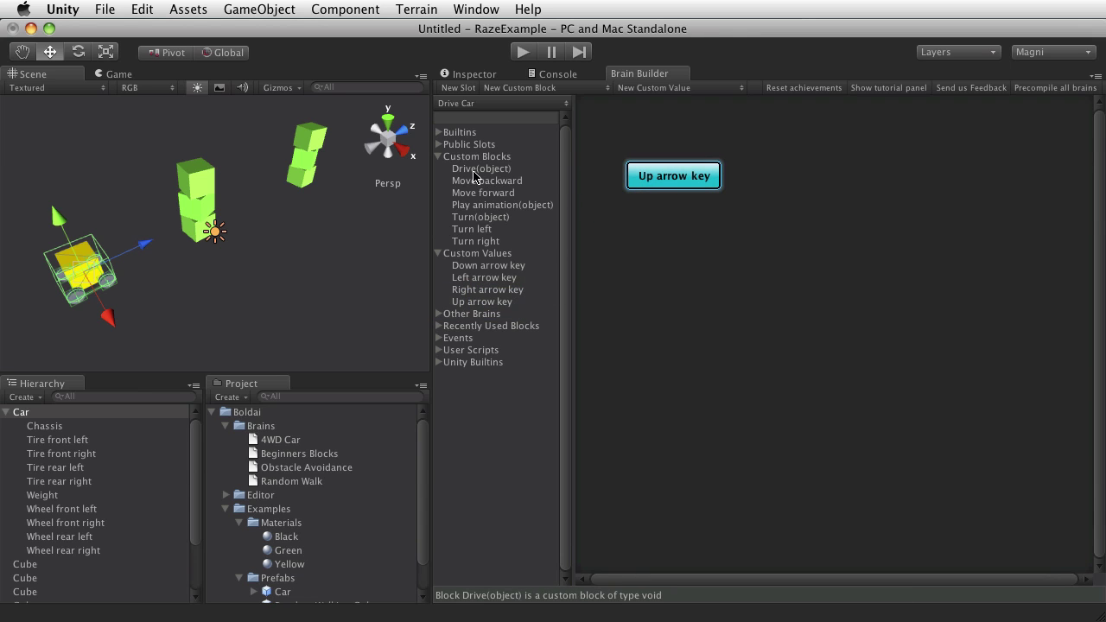
left_click_drag(481, 169, 765, 184)
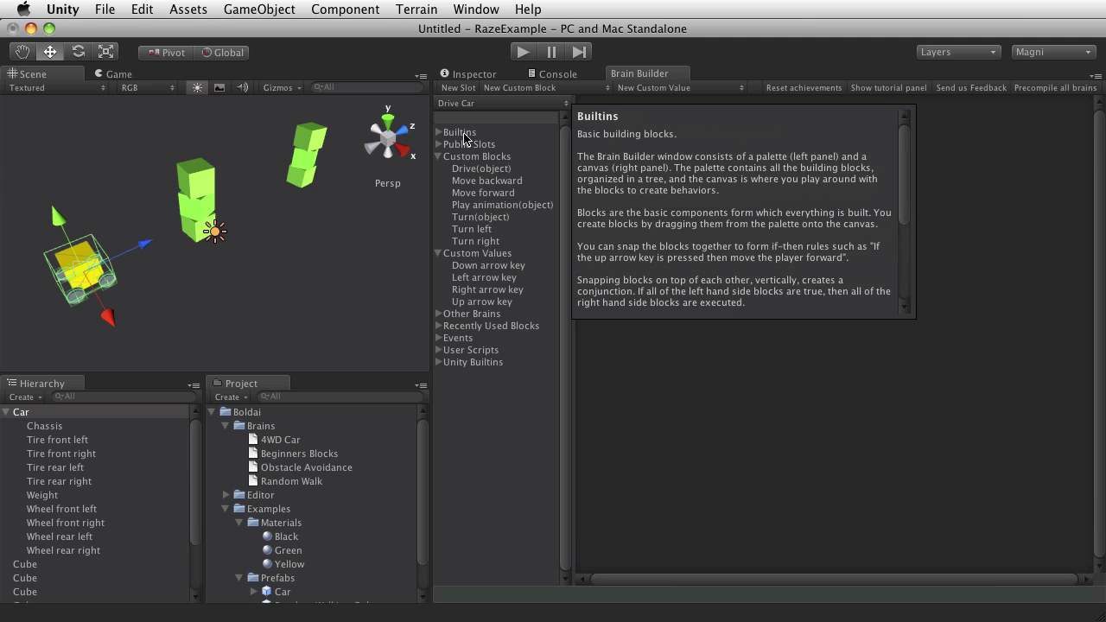
left_click(439, 132)
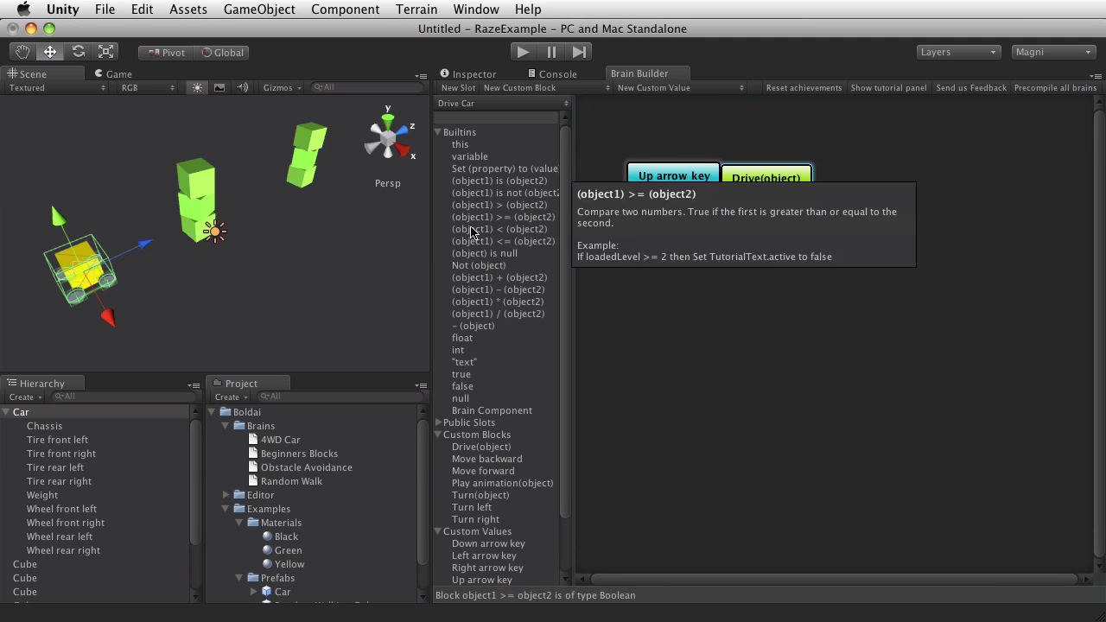
mouse_move(471, 329)
left_click_drag(471, 339, 779, 179)
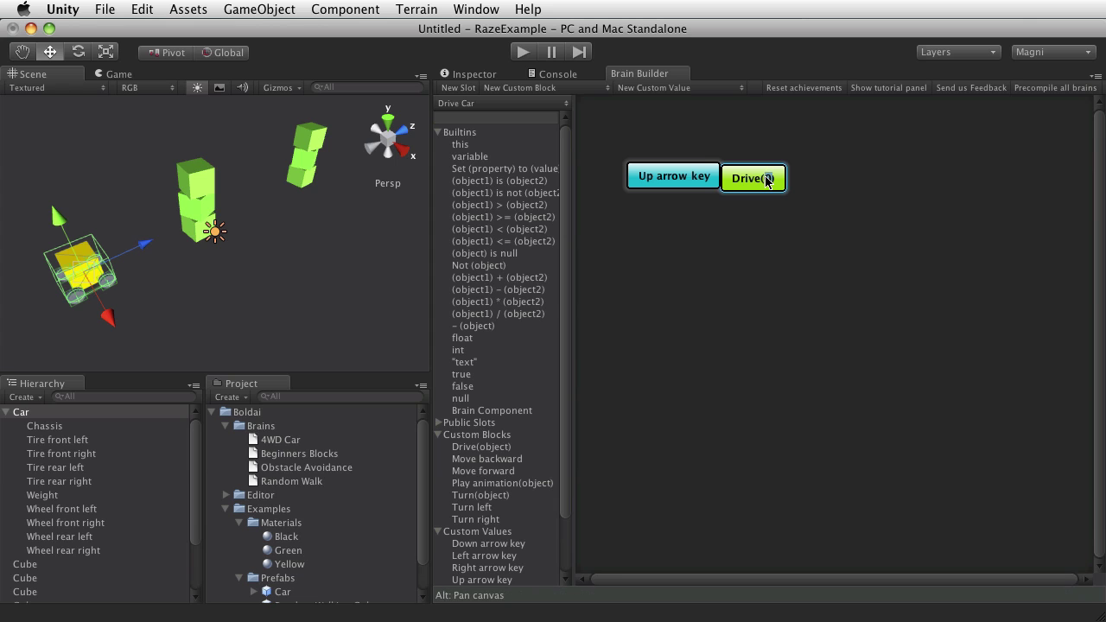
type("50")
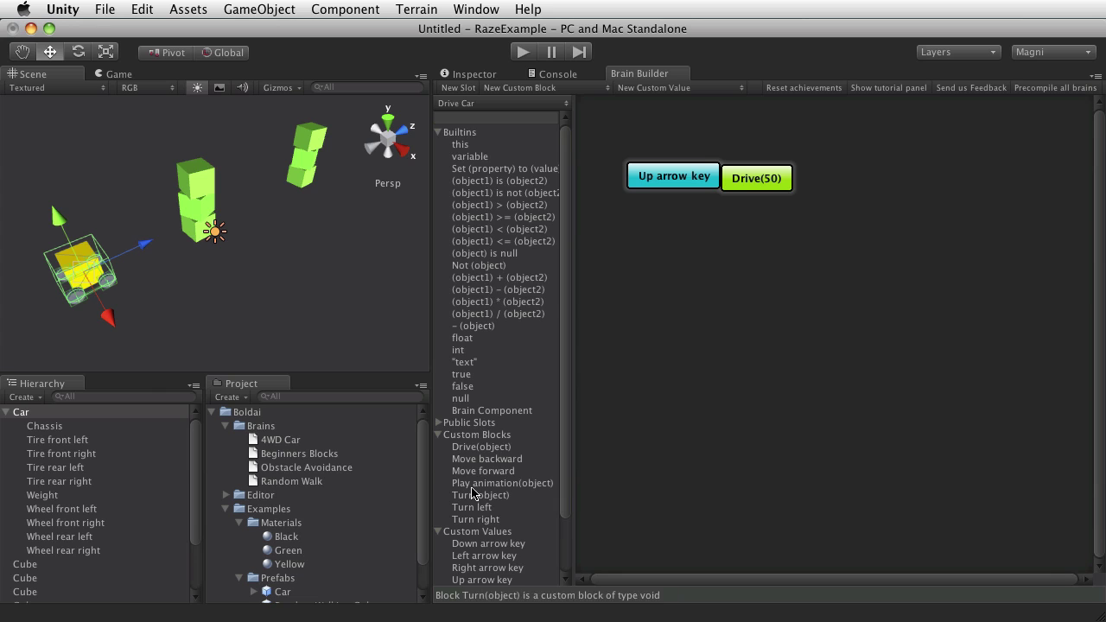
Step: Add a Down arrow key rule with a copied Drive block edited to -50
scroll(474, 497, "down", 1)
left_click_drag(489, 531, 681, 244)
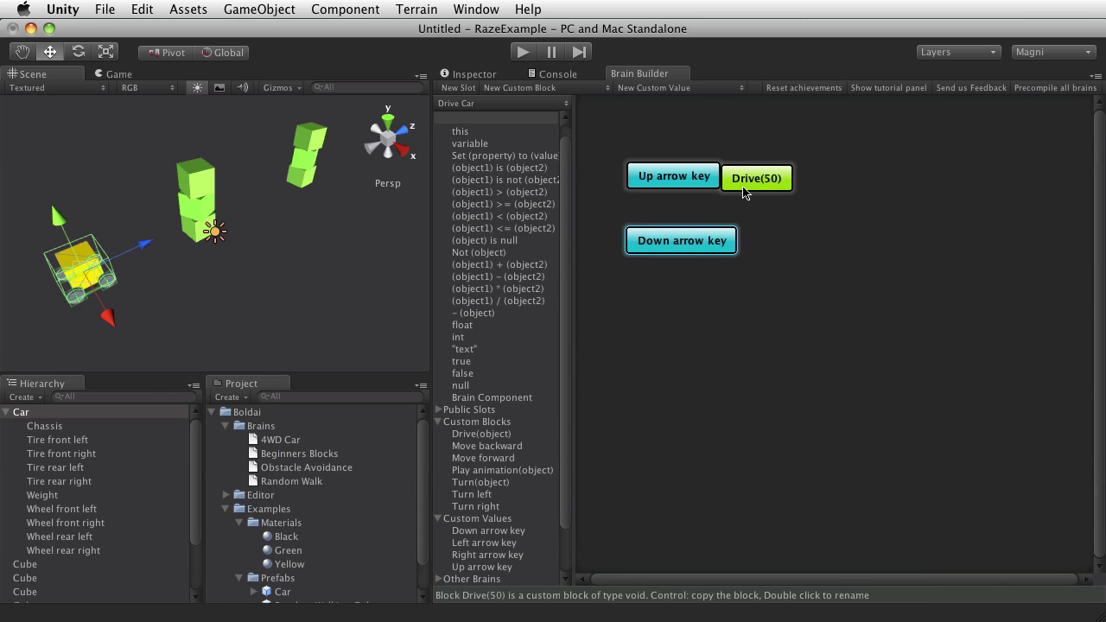
left_click_drag(743, 189, 774, 255, "ctrl")
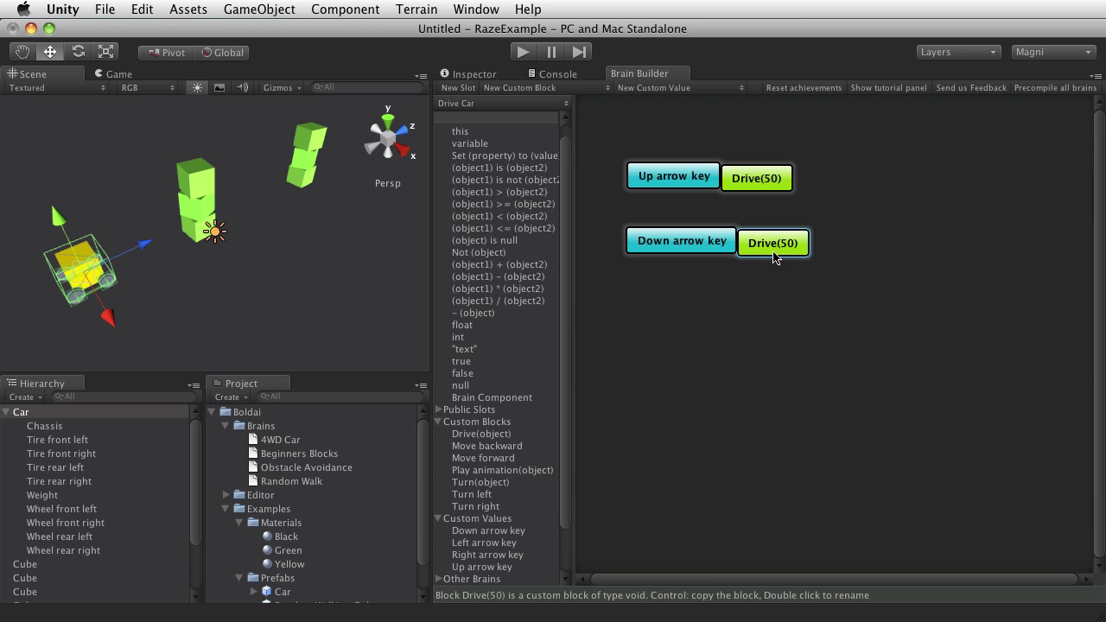
double_click(788, 245)
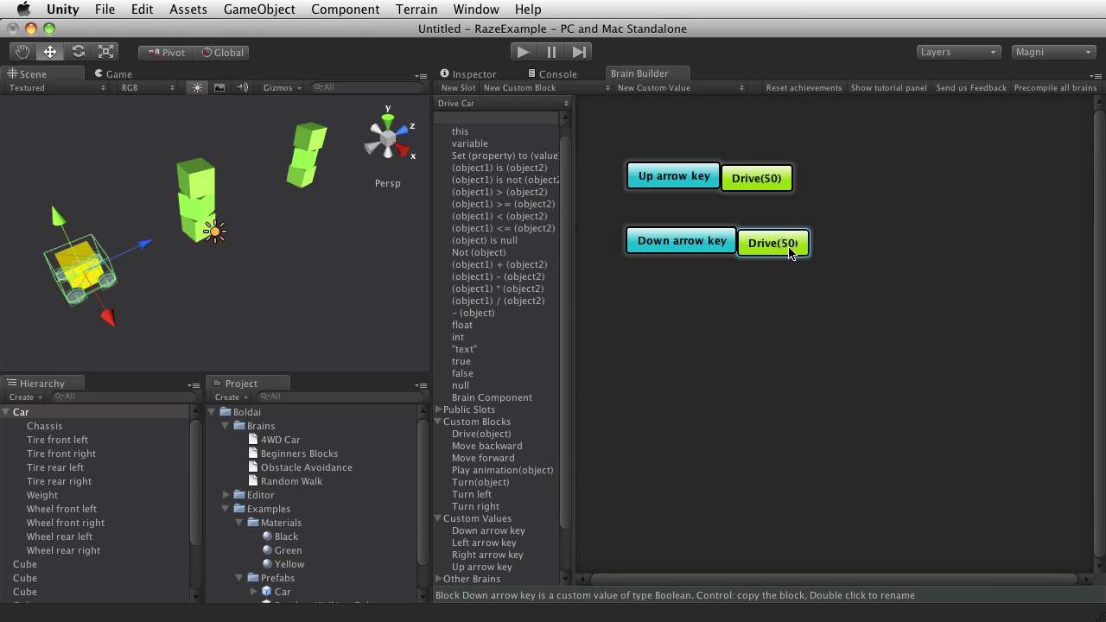
type("-50")
left_click(762, 298)
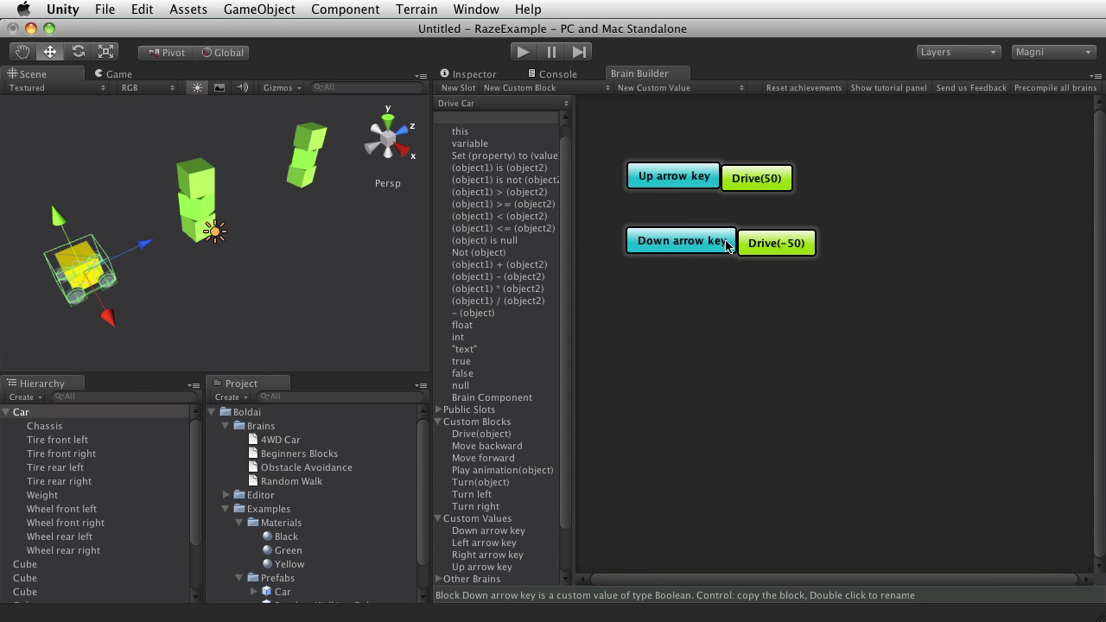
Step: Attach a Drive(0) copy to stacked Not Up arrow key and Not Down arrow key conditions
mouse_move(535, 330)
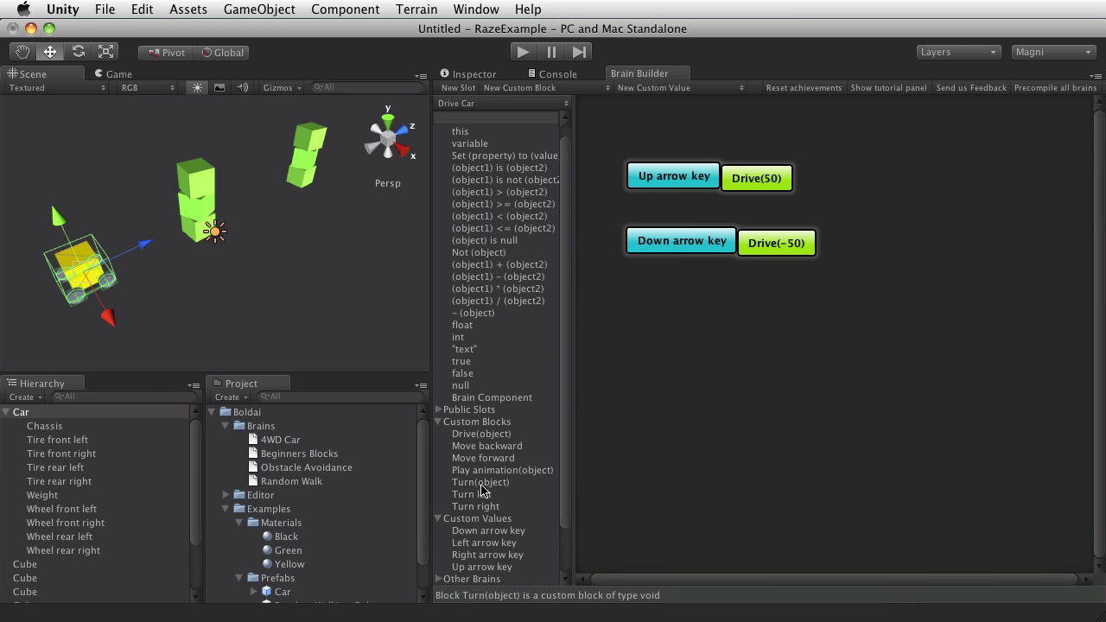
scroll(489, 494, "down", 1)
left_click_drag(761, 244, 778, 312, "ctrl")
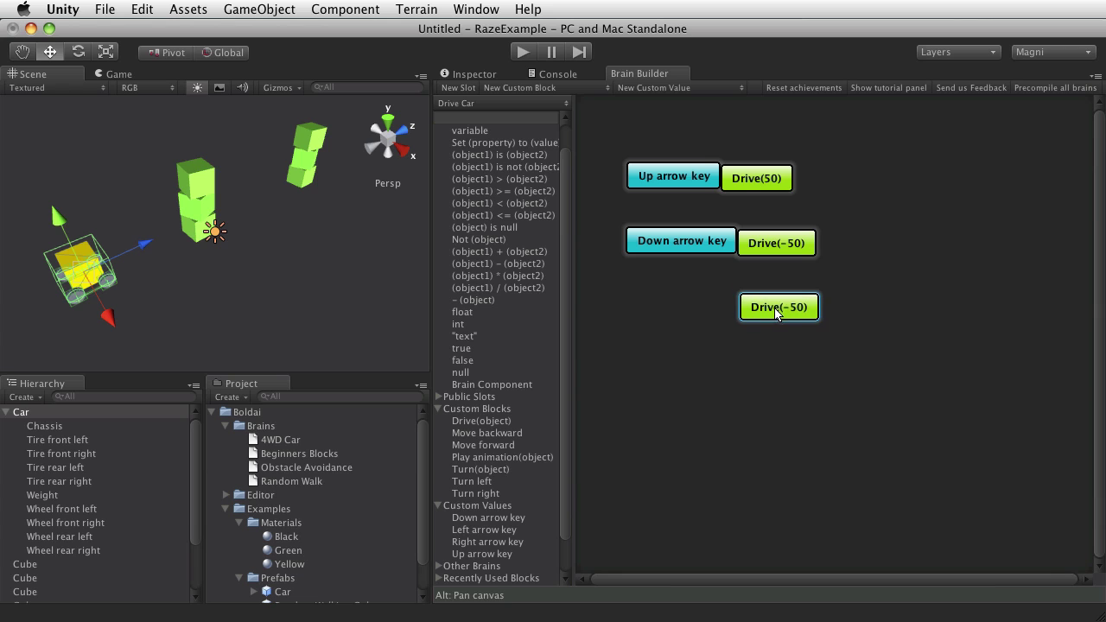
type("0")
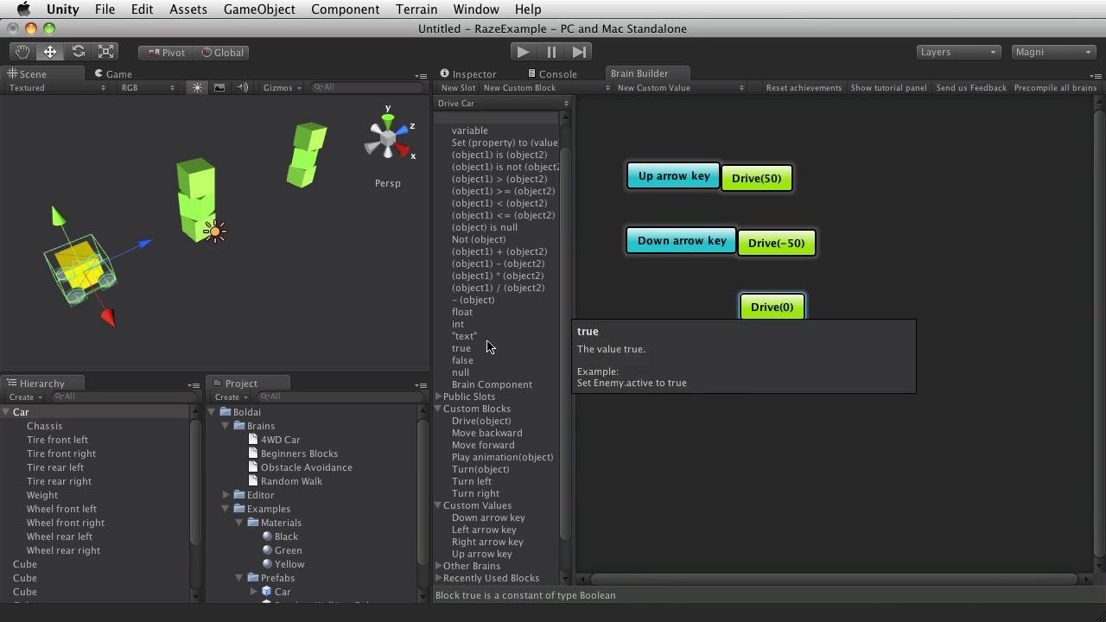
left_click_drag(464, 239, 675, 324)
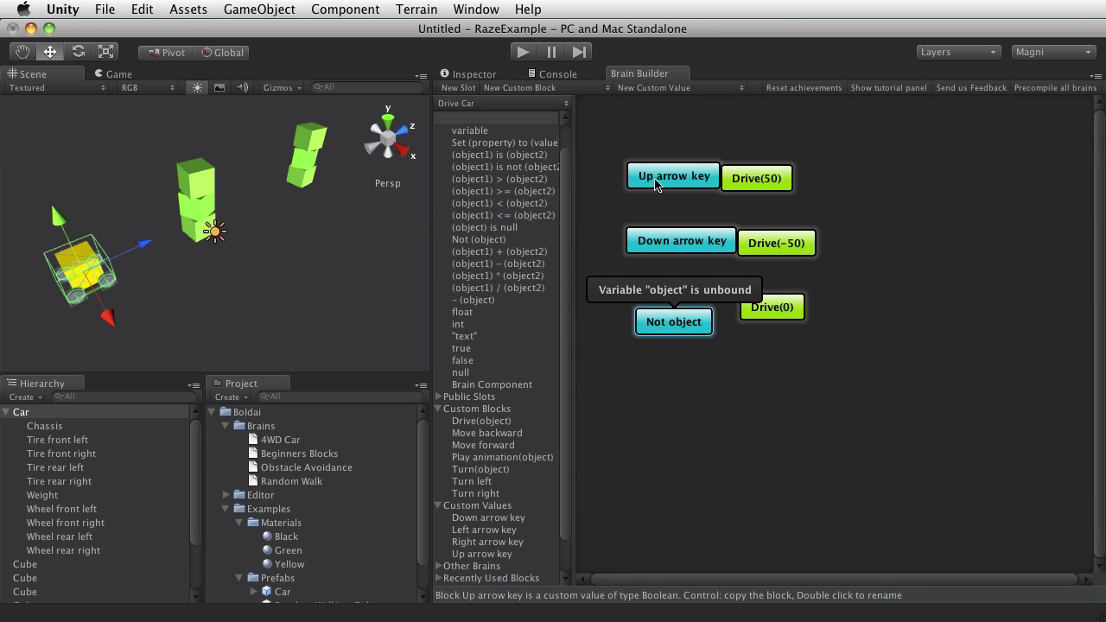
left_click_drag(481, 554, 646, 389)
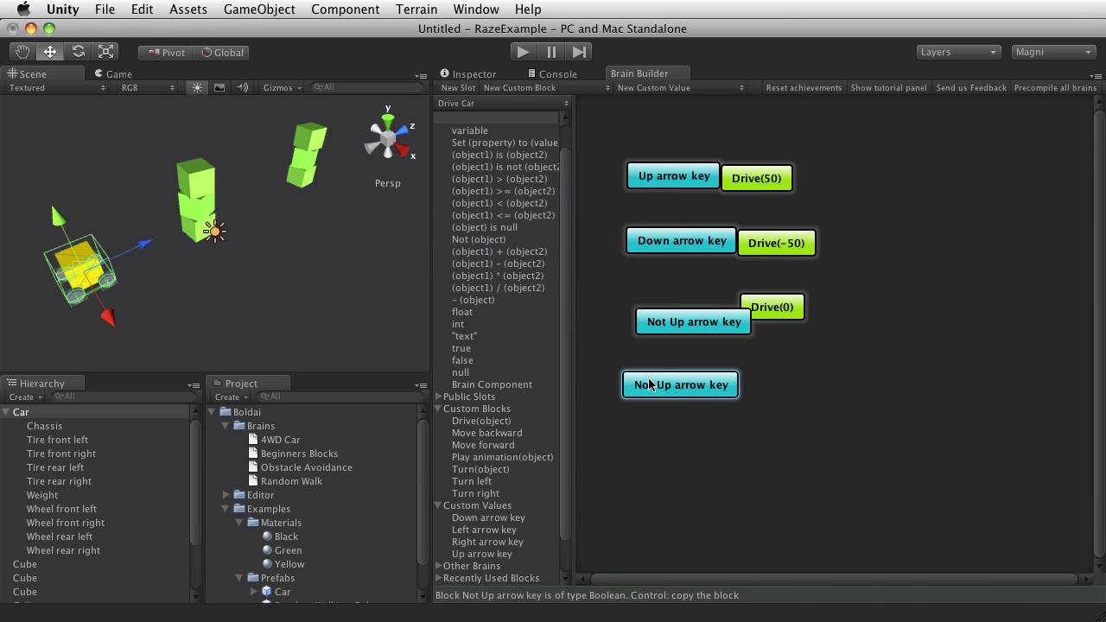
left_click_drag(675, 241, 705, 350)
left_click_drag(778, 317, 796, 350)
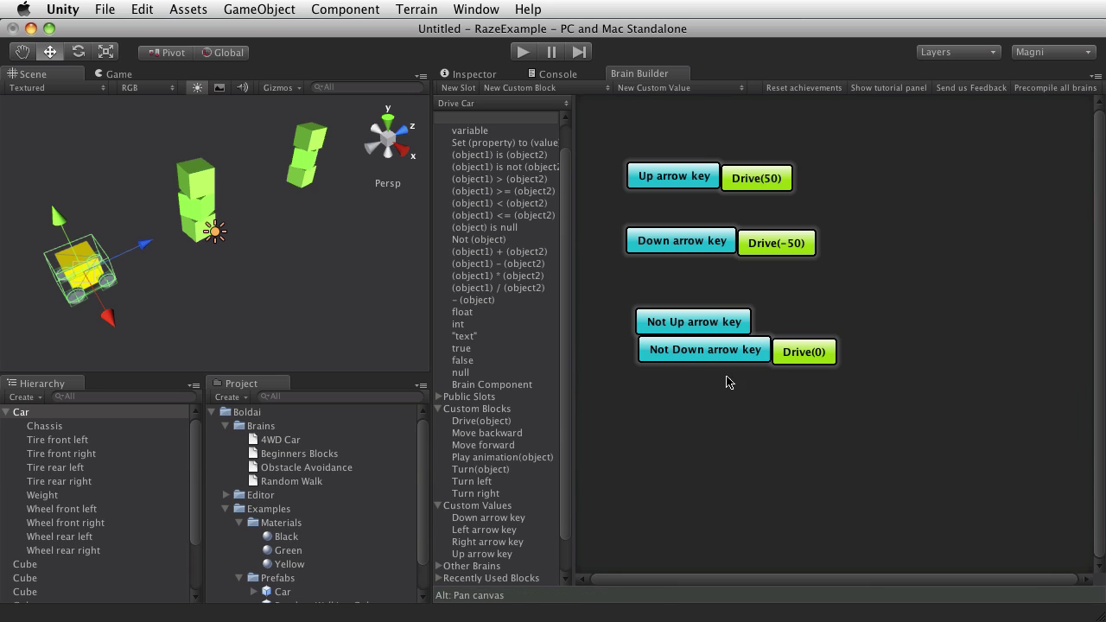
Step: Add a Right arrow key rule calling Turn(25) and a Left arrow key rule calling Turn(-25)
scroll(518, 467, "down", 1)
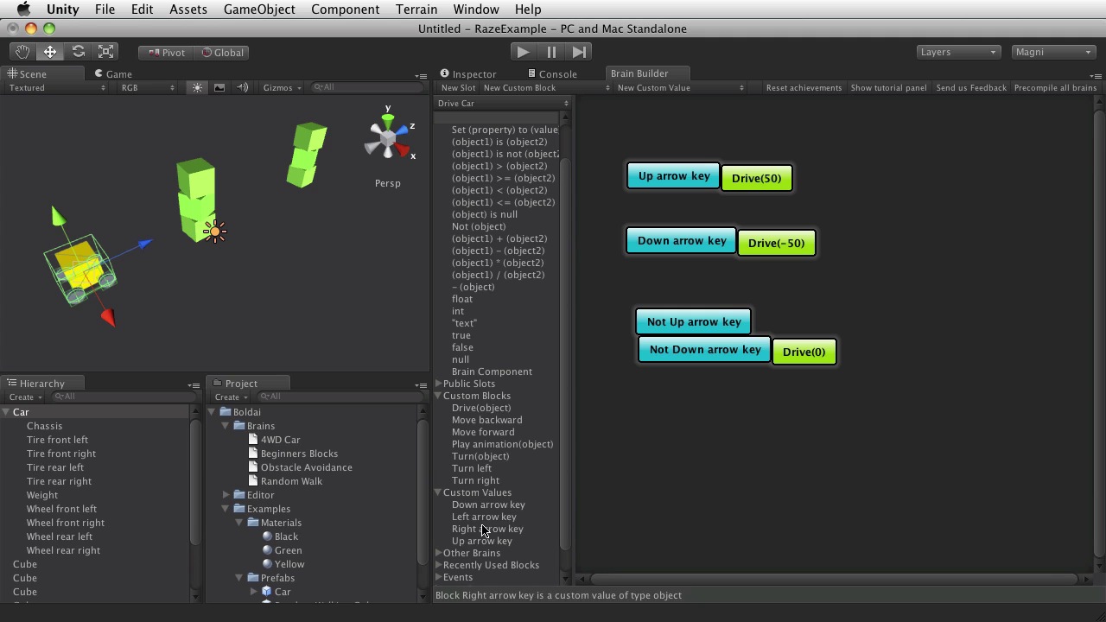
left_click_drag(483, 531, 903, 197)
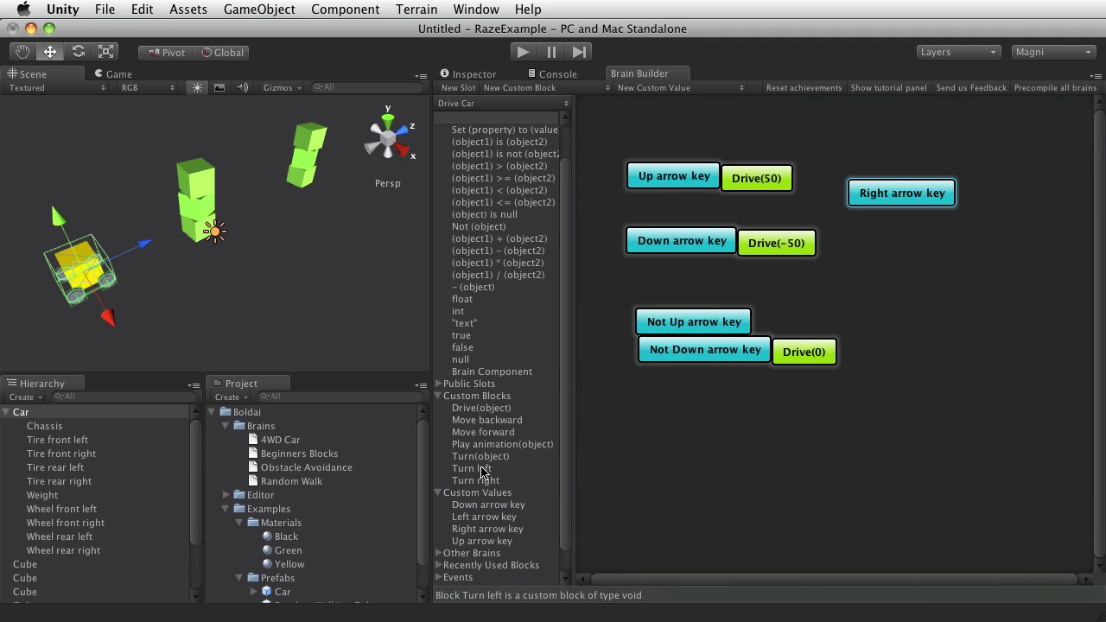
left_click_drag(477, 457, 1004, 200)
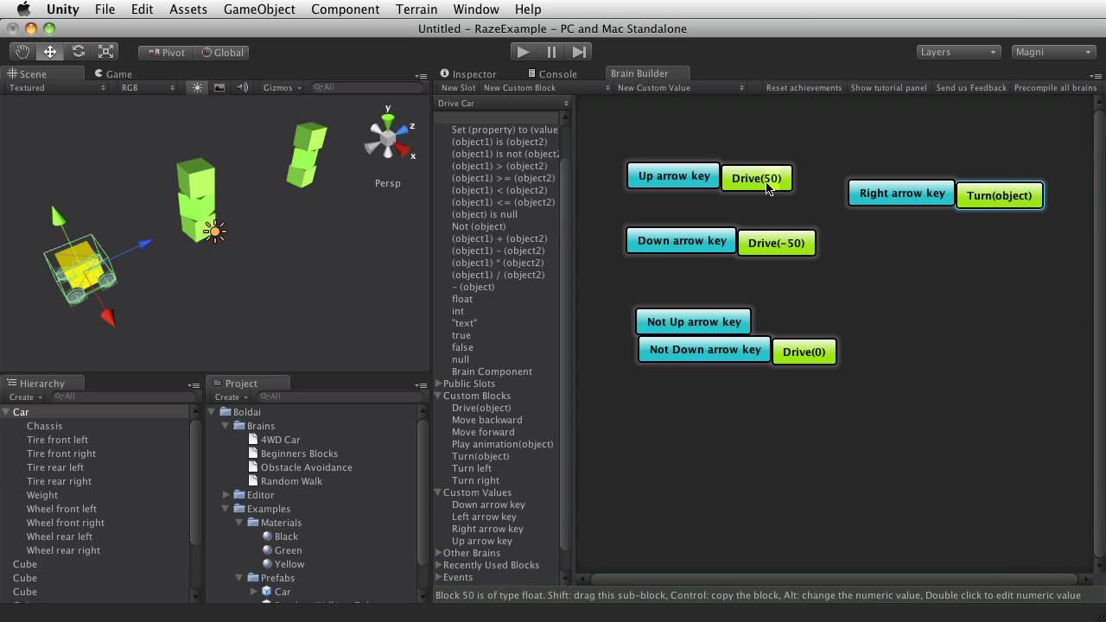
left_click_drag(766, 184, 995, 196, "ctrl")
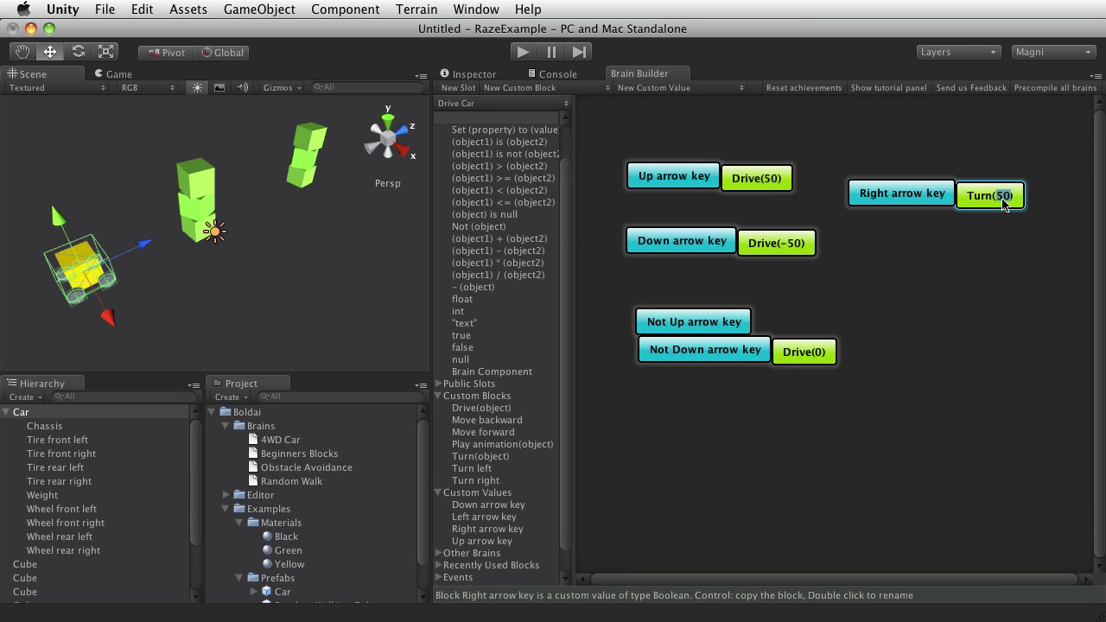
left_click_drag(1004, 204, 1004, 205, "alt")
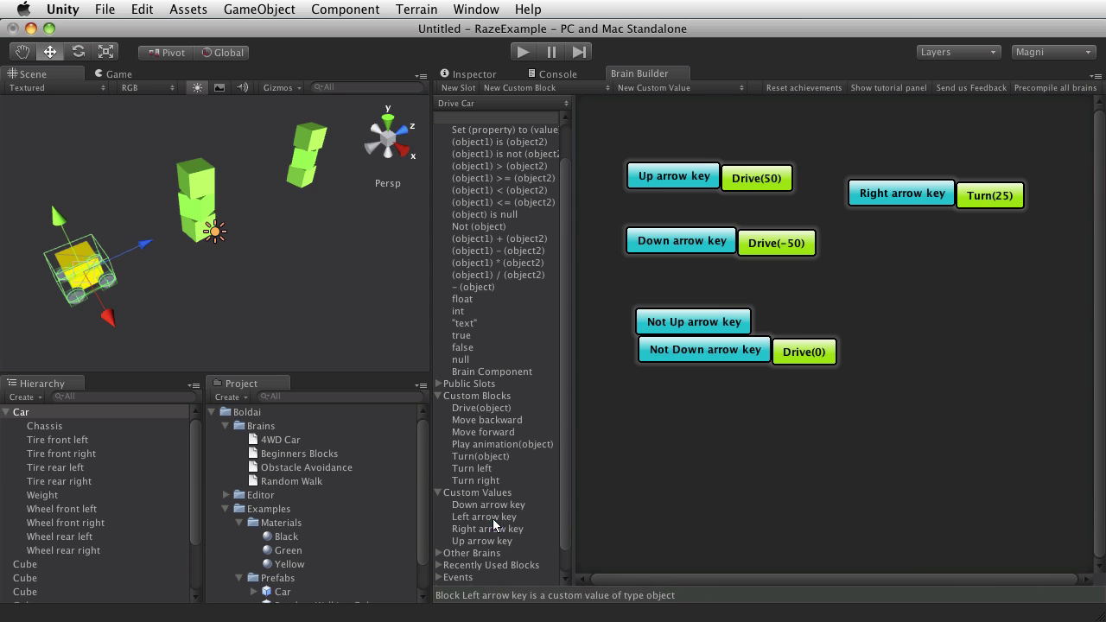
left_click_drag(495, 525, 914, 253)
left_click_drag(975, 211, 1007, 262)
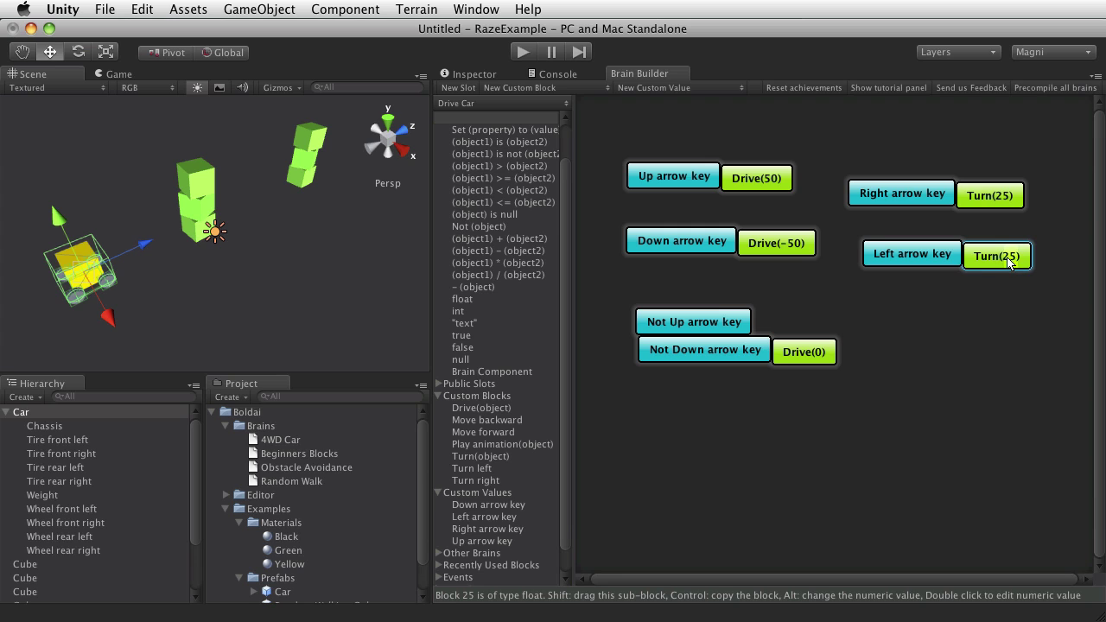
key("minus")
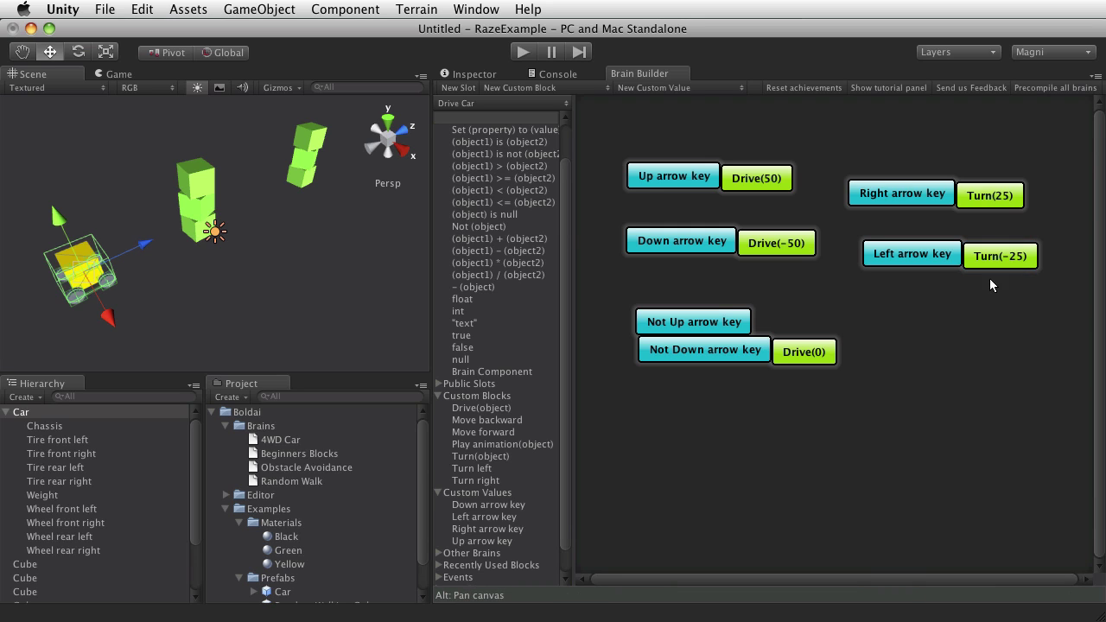
Step: Duplicate the Not conditions as Not Right and Not Left arrow key, attached to Turn(0)
left_click_drag(702, 384, 907, 312)
key("super+d")
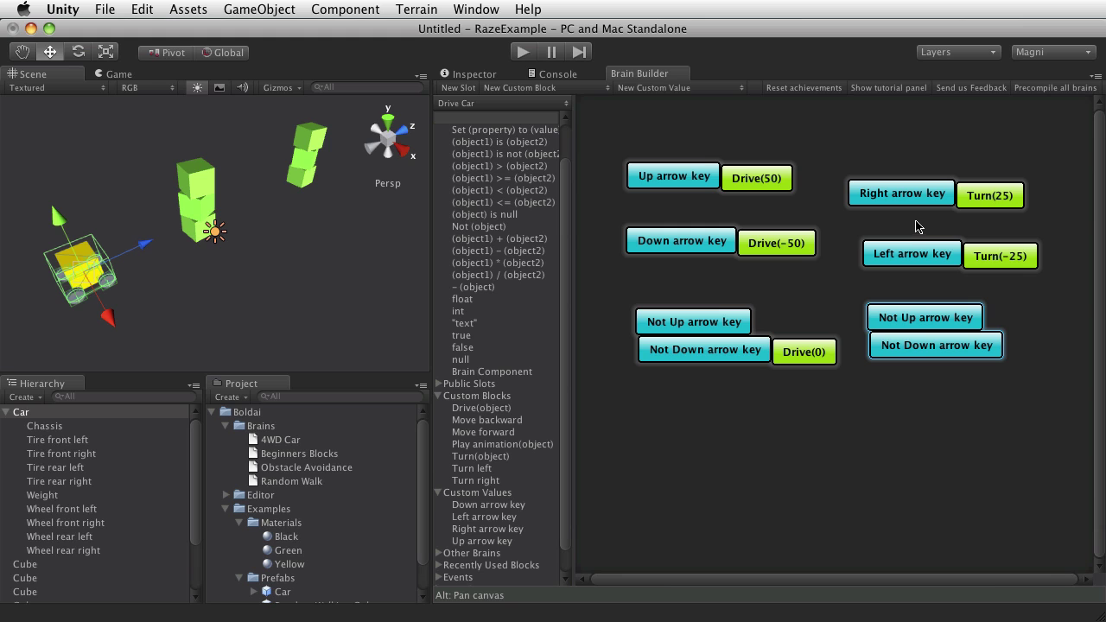
left_click_drag(912, 197, 921, 318, "ctrl")
left_click_drag(918, 253, 922, 345, "ctrl")
left_click_drag(986, 258, 798, 327, "ctrl")
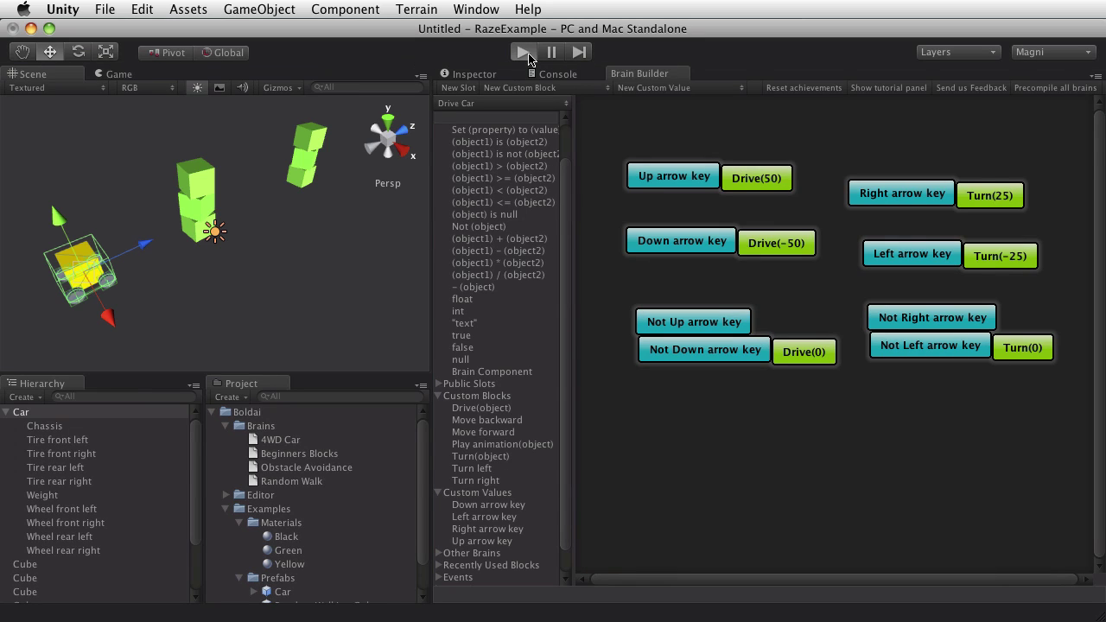
Step: Play-test the scene, select Main Camera, then replay driving the car into the cube stacks and stop
left_click(524, 53)
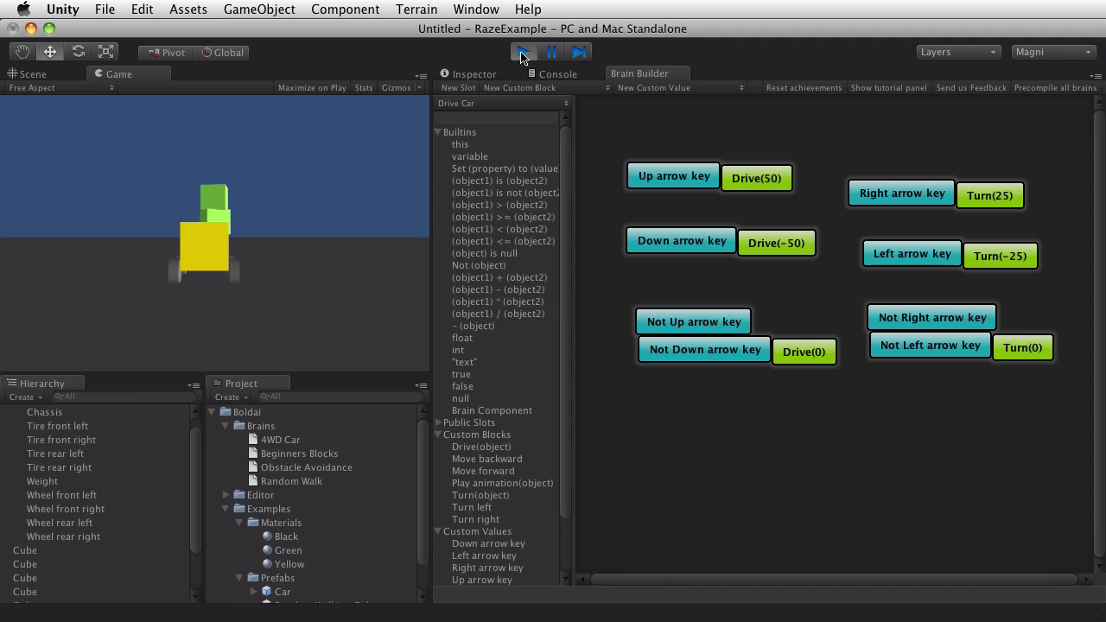
left_click(522, 53)
scroll(104, 505, "down", 5)
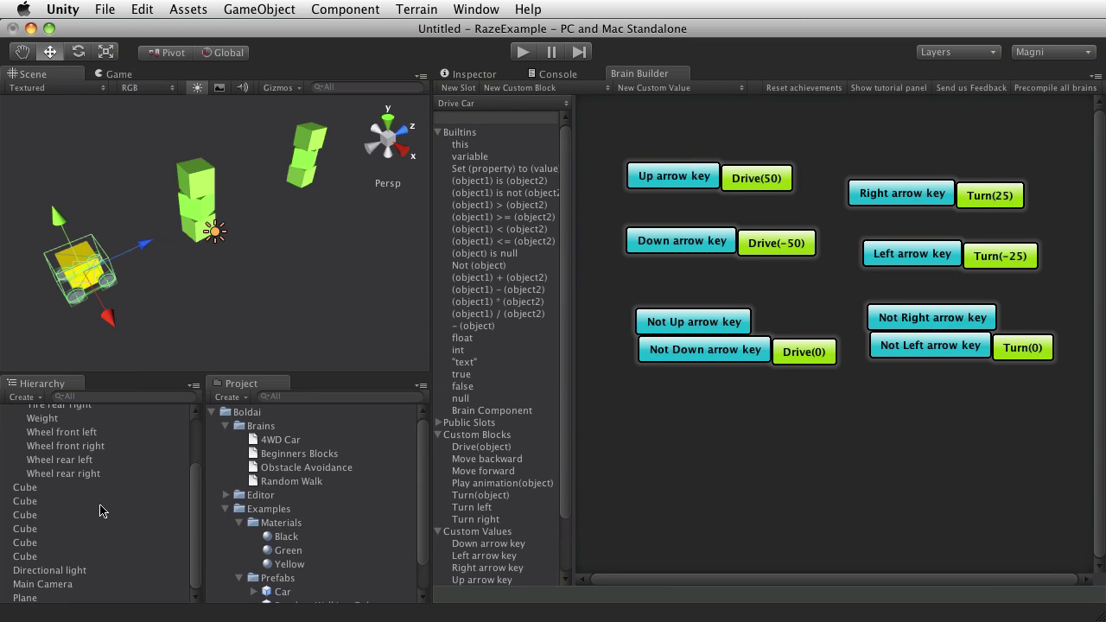
left_click(43, 584)
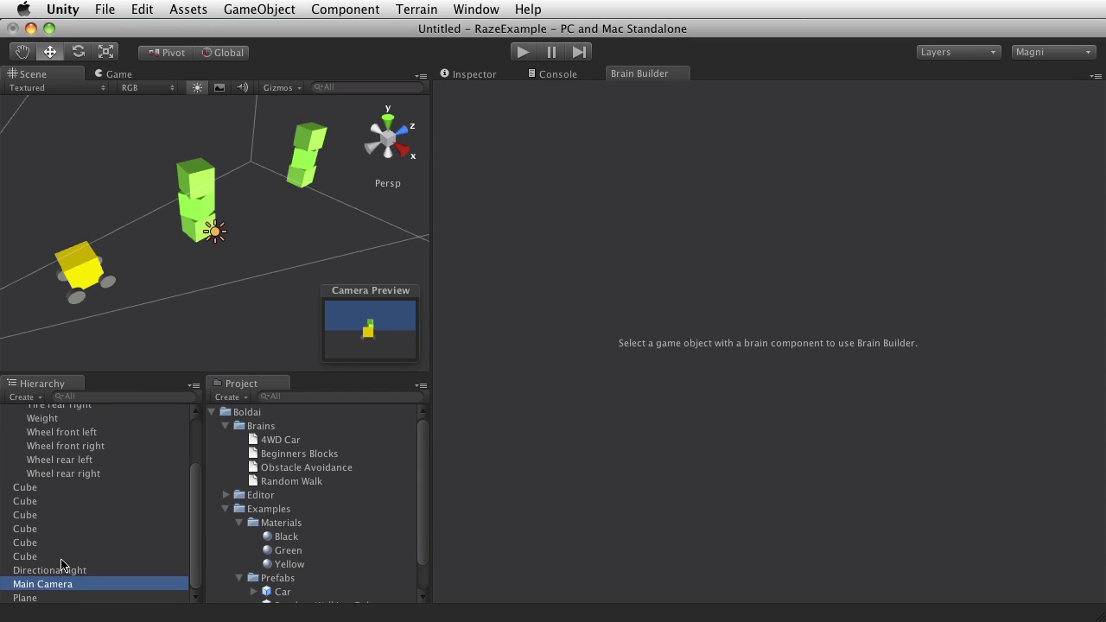
key("super+p")
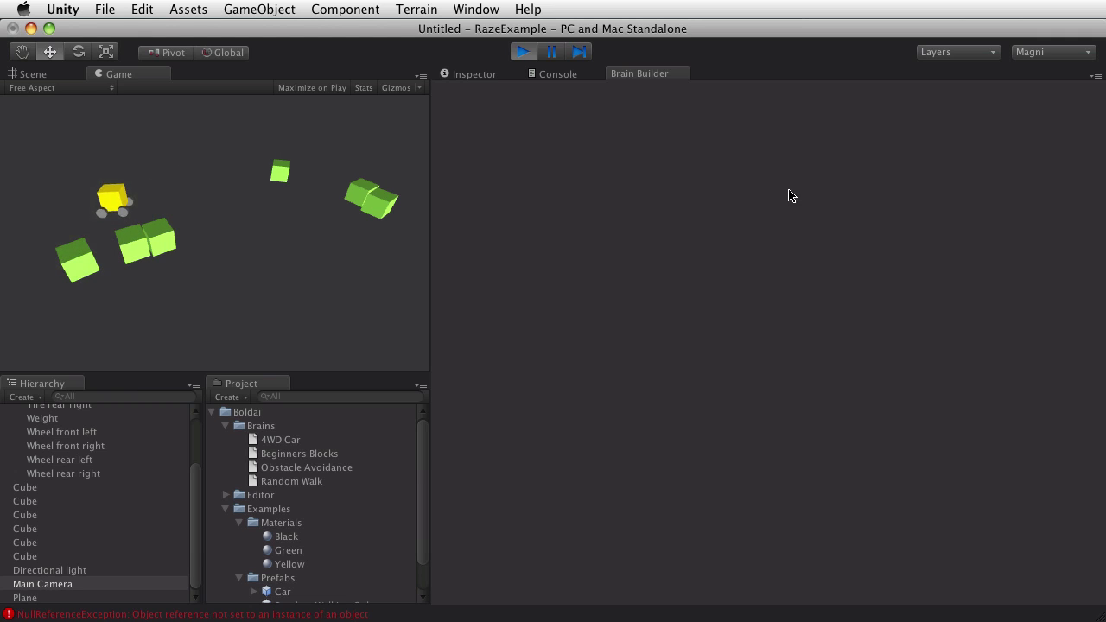
key("super+p")
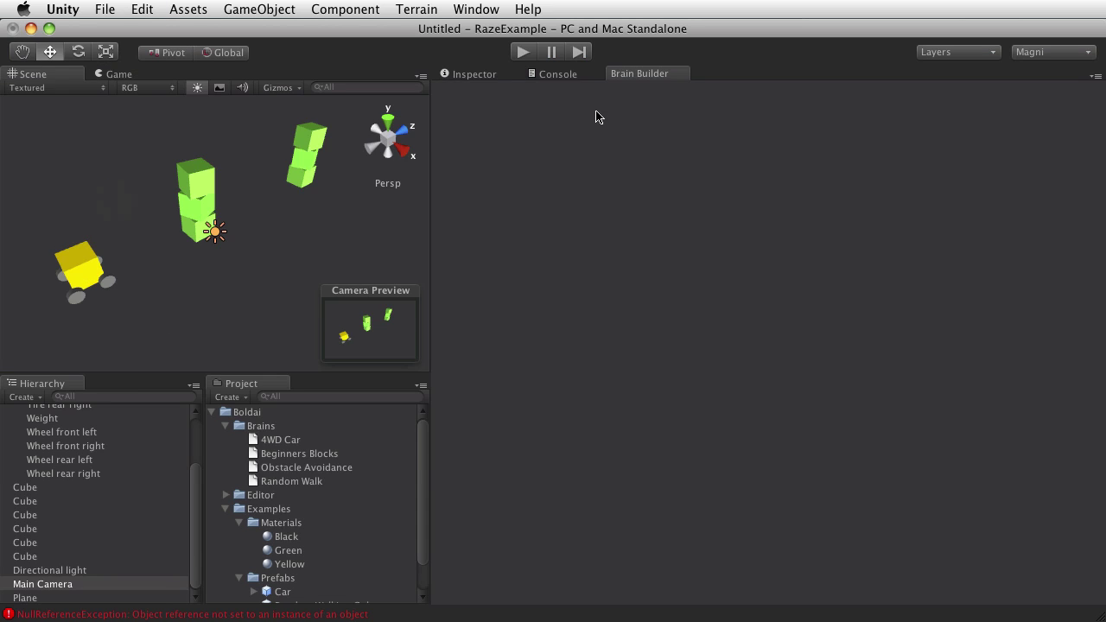